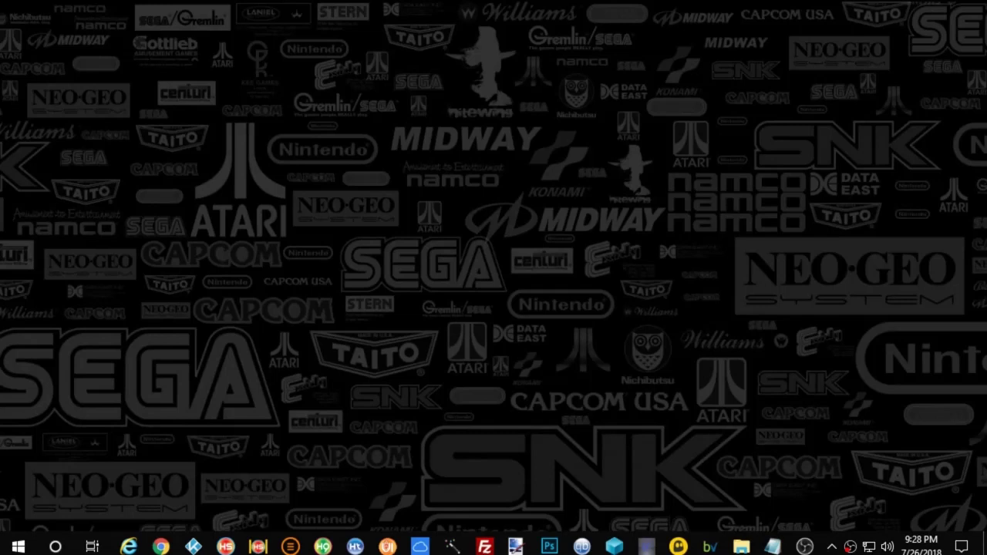
# Step: Switch to RocketLauncherUI and examine the global PCLauncher emulator's configuration, including its module path
pyautogui.moveTo(378, 549)
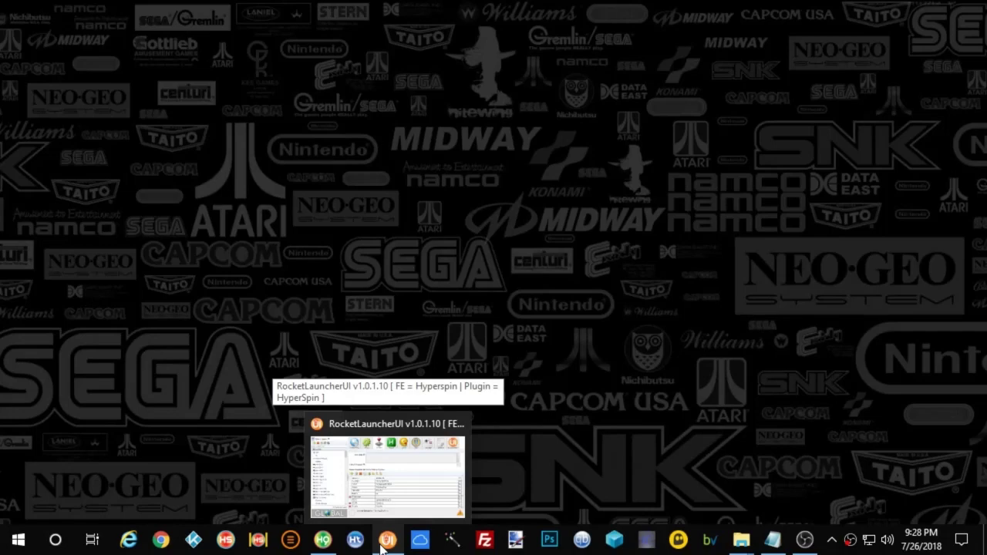
pyautogui.click(381, 544)
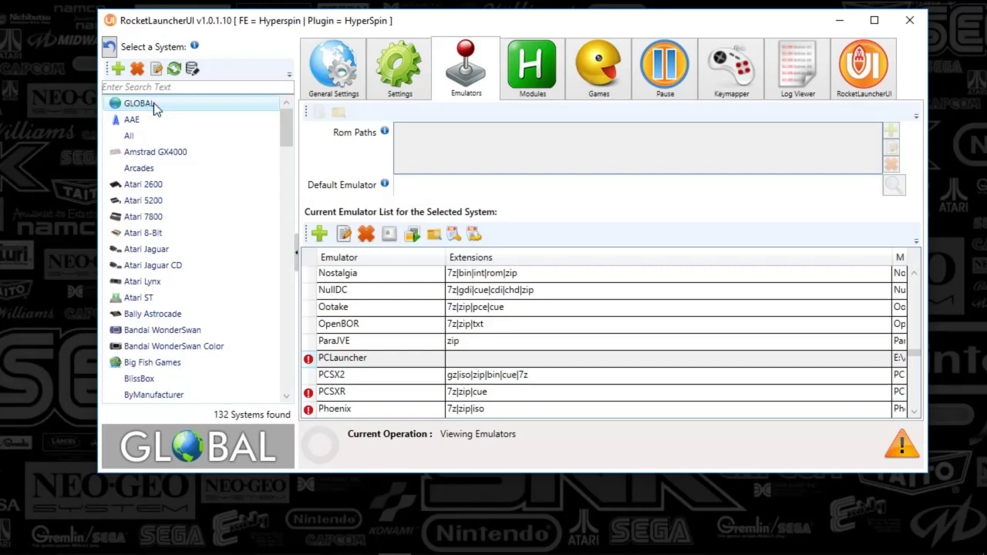
pyautogui.doubleClick(343, 360)
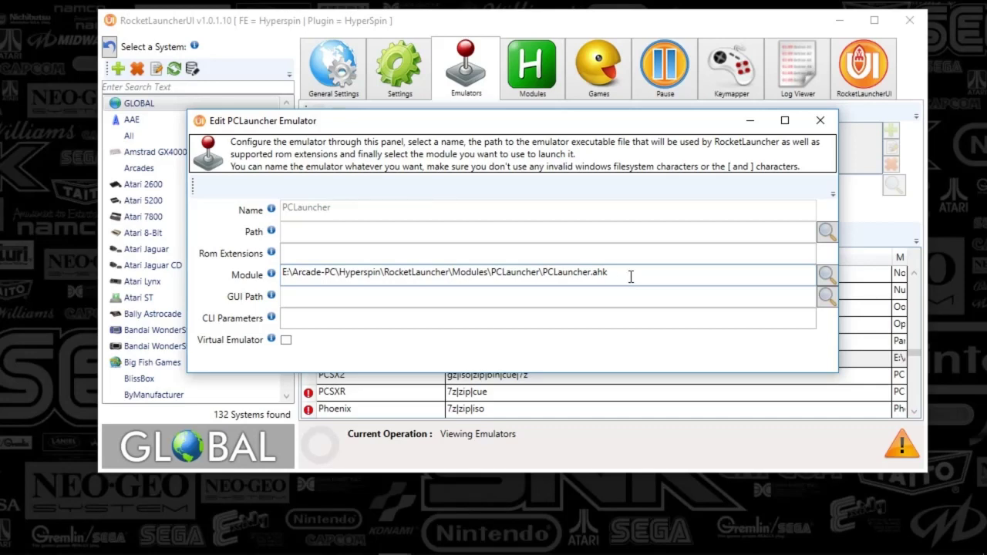
pyautogui.moveTo(624, 125); pyautogui.dragTo(606, 127)
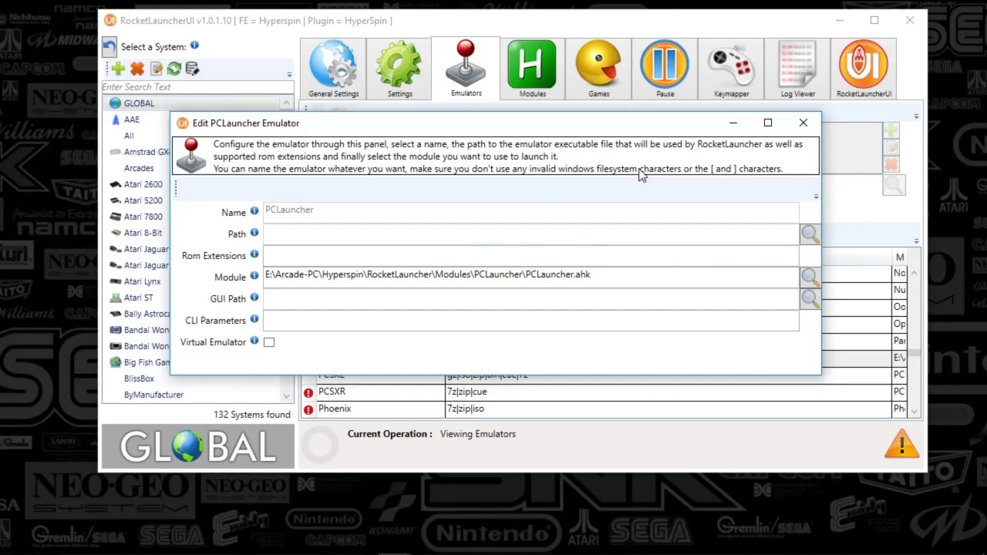
pyautogui.click(802, 125)
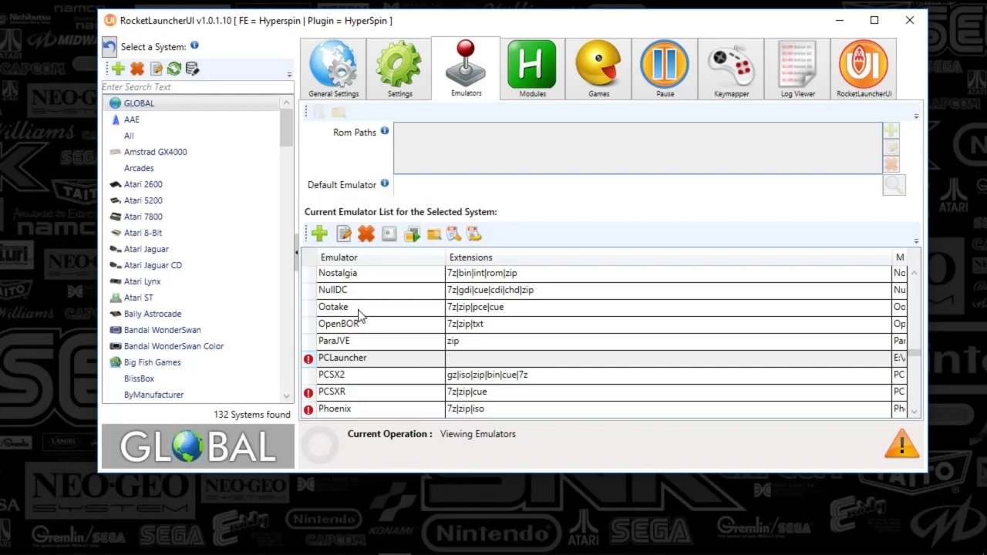
pyautogui.click(319, 234)
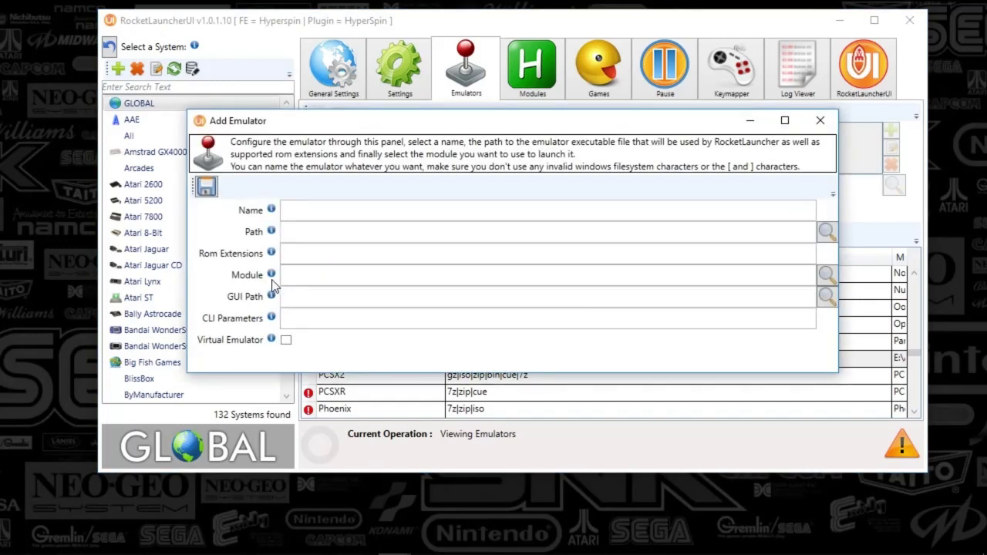
pyautogui.click(821, 125)
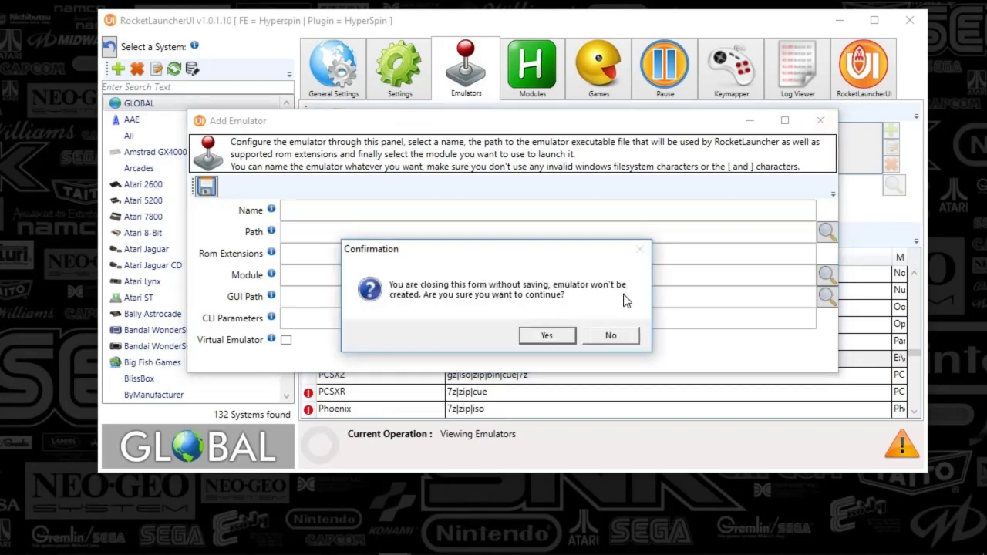
pyautogui.click(555, 337)
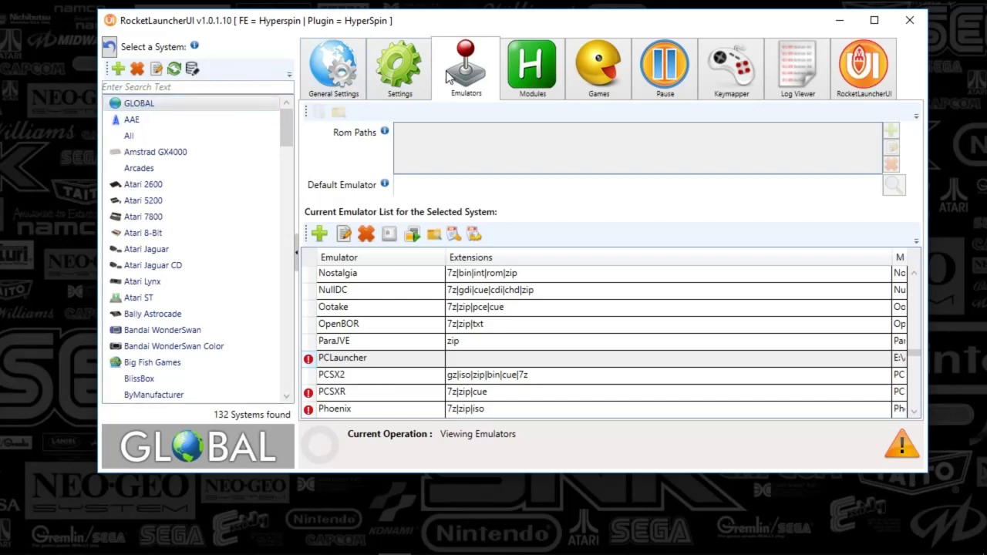
# Step: Select the PC Games system and check which emulators are available as its default
pyautogui.moveTo(284, 129); pyautogui.dragTo(299, 305)
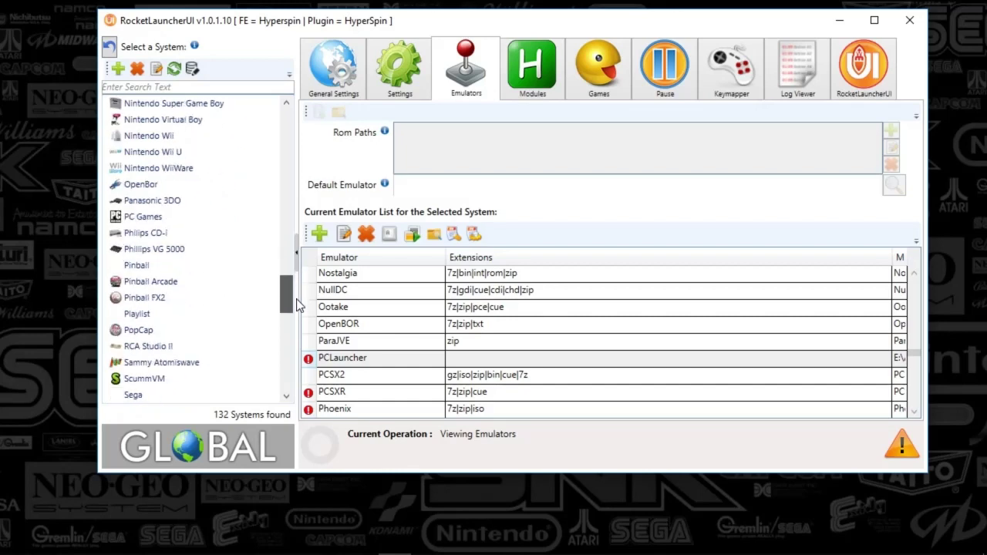
pyautogui.click(173, 216)
pyautogui.scroll(-3, 285, 295)
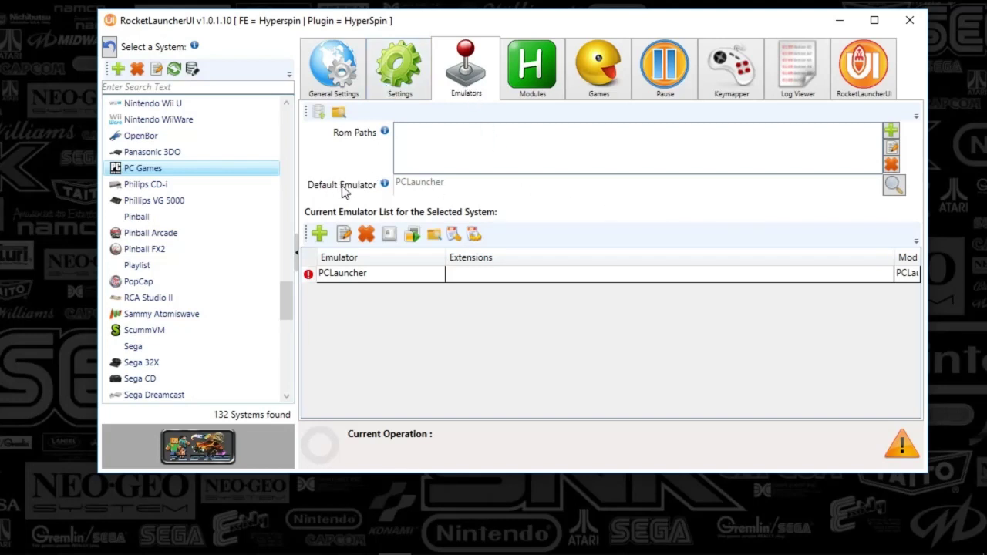
pyautogui.click(893, 186)
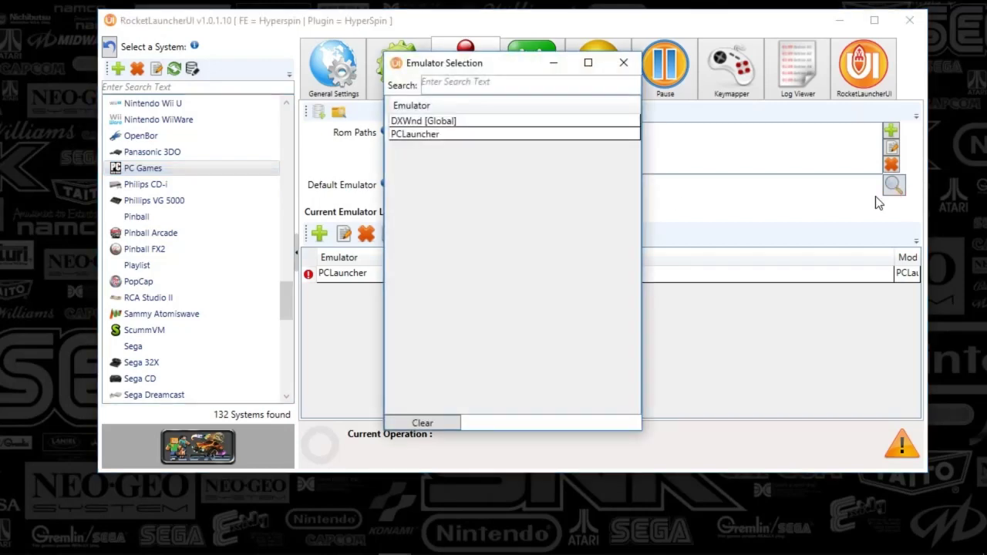
pyautogui.click(623, 65)
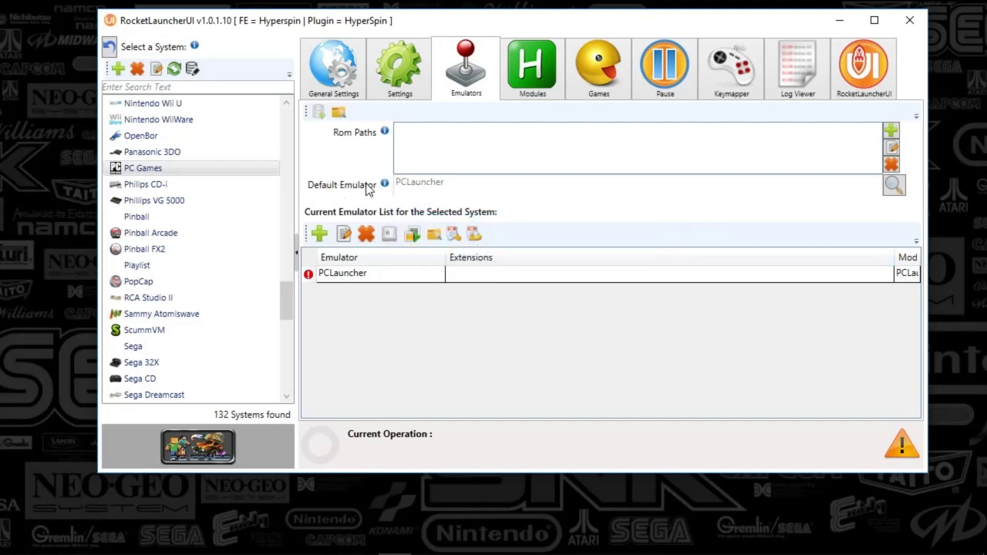
# Step: Review the main settings and the general fade settings of PC Games, including the Fade In enabling options
pyautogui.click(409, 73)
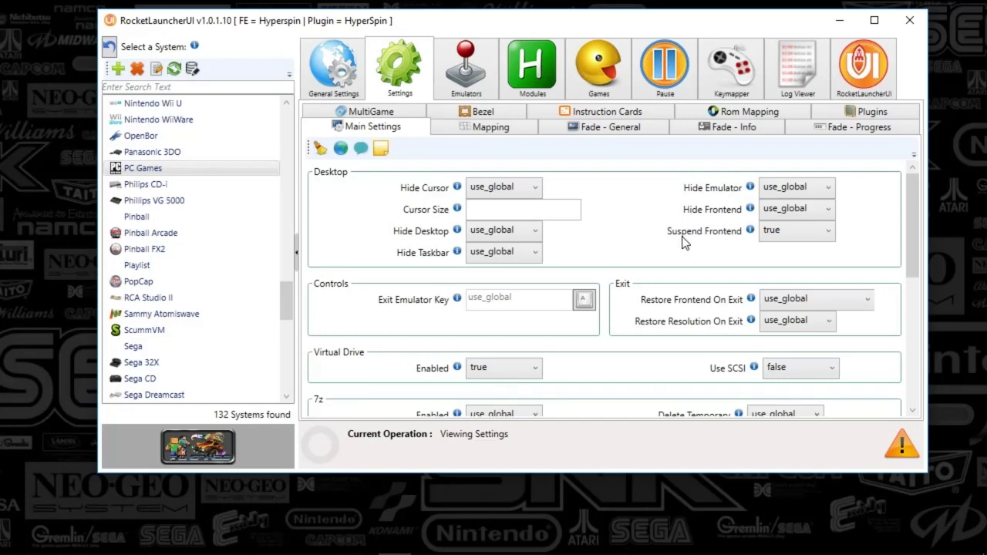
pyautogui.moveTo(753, 236)
pyautogui.click(593, 133)
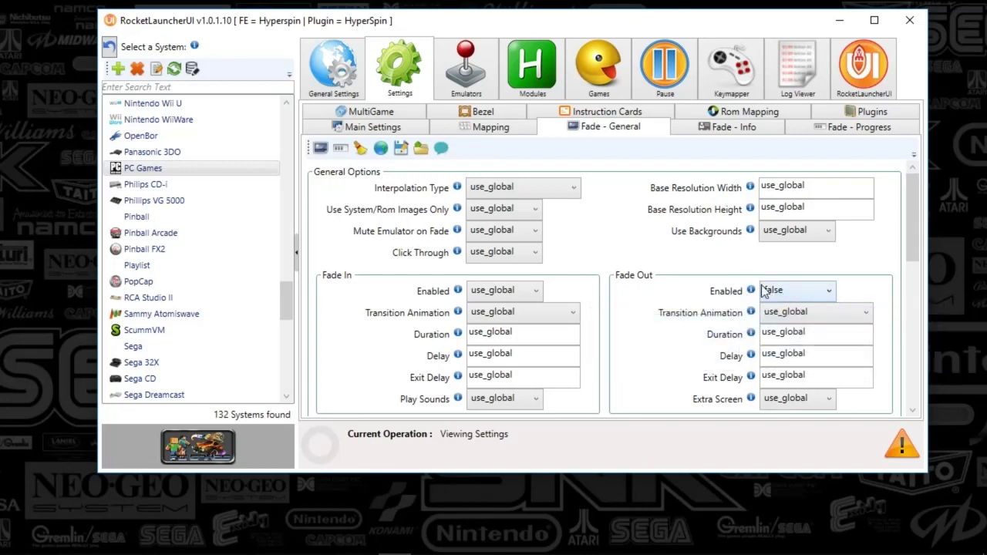
pyautogui.moveTo(459, 293)
pyautogui.click(480, 295)
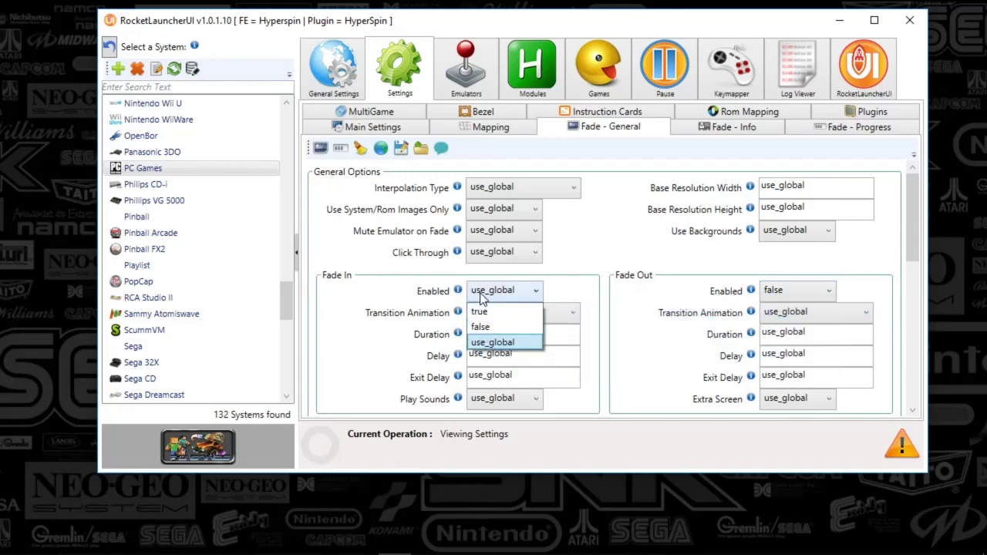
pyautogui.click(574, 291)
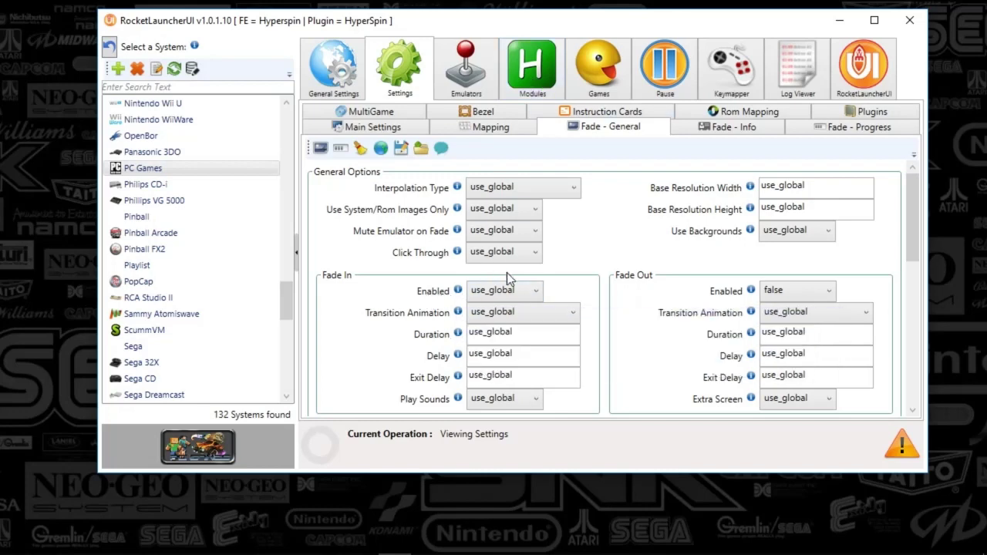
# Step: Open the global settings of the PCLauncher.ahk module for PC Games and look at the Megaman vs streetfighter entry
pyautogui.click(534, 87)
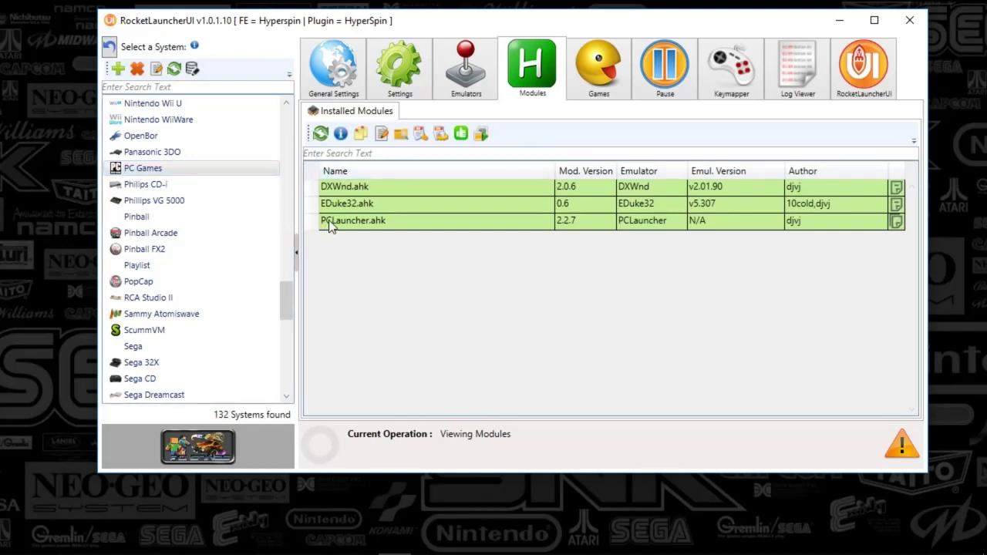
pyautogui.click(368, 220)
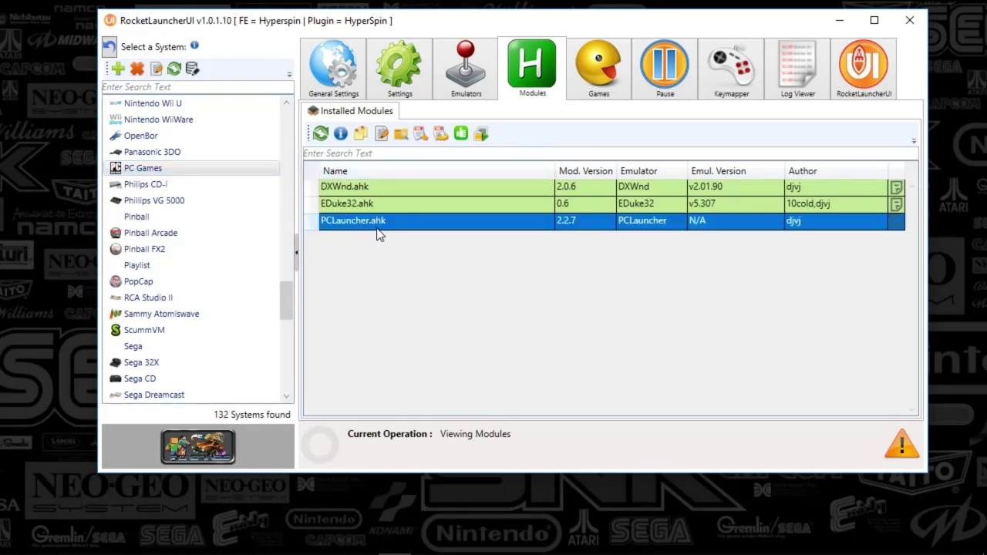
pyautogui.click(417, 137)
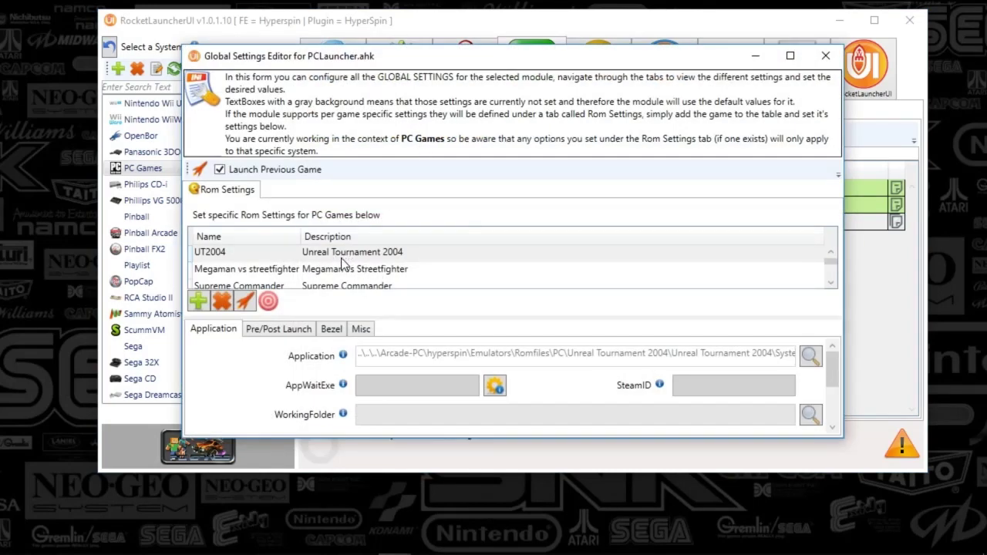
pyautogui.click(346, 269)
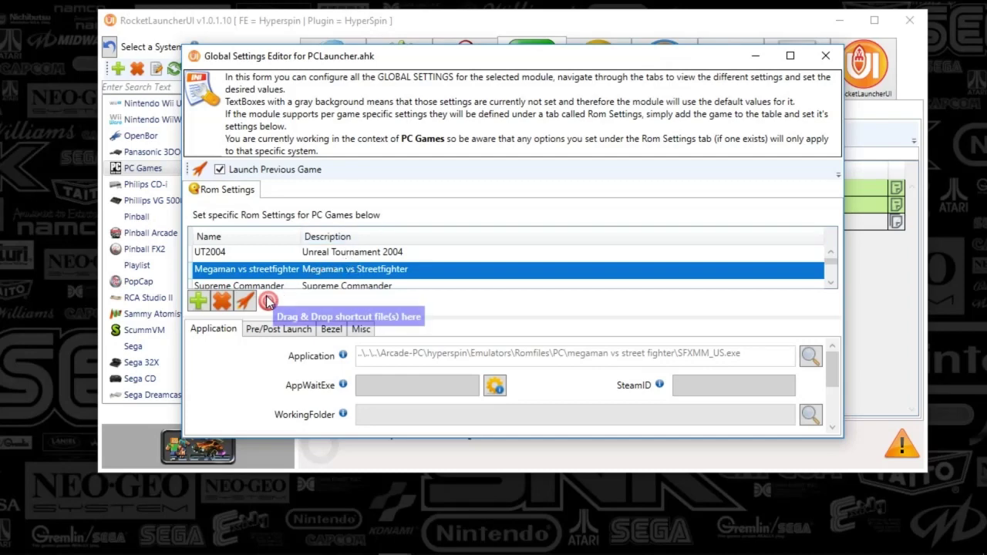
# Step: Add the game RED-Win64-Shipping (Dragon Ball Fighter Z) to the PC Games rom settings
pyautogui.click(196, 304)
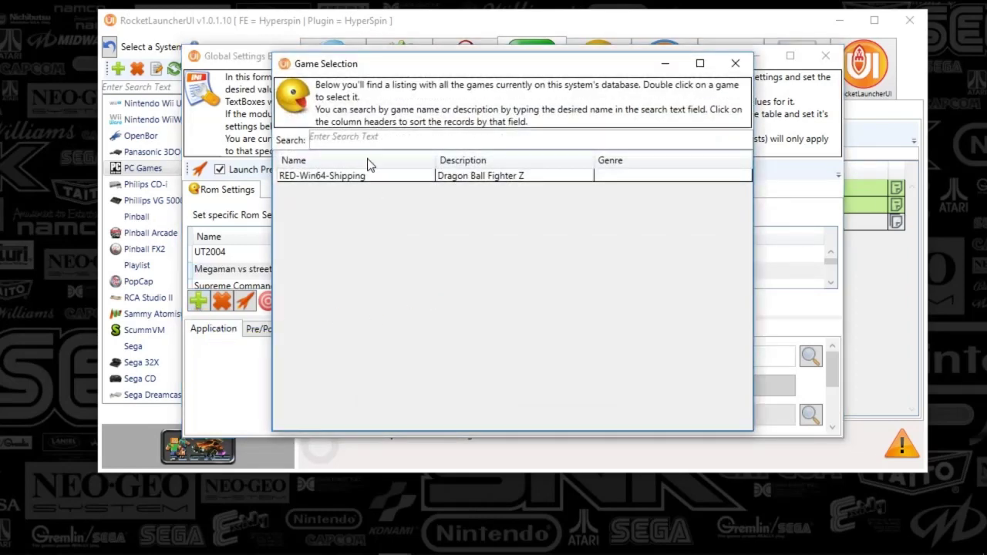
pyautogui.moveTo(392, 70); pyautogui.dragTo(545, 67)
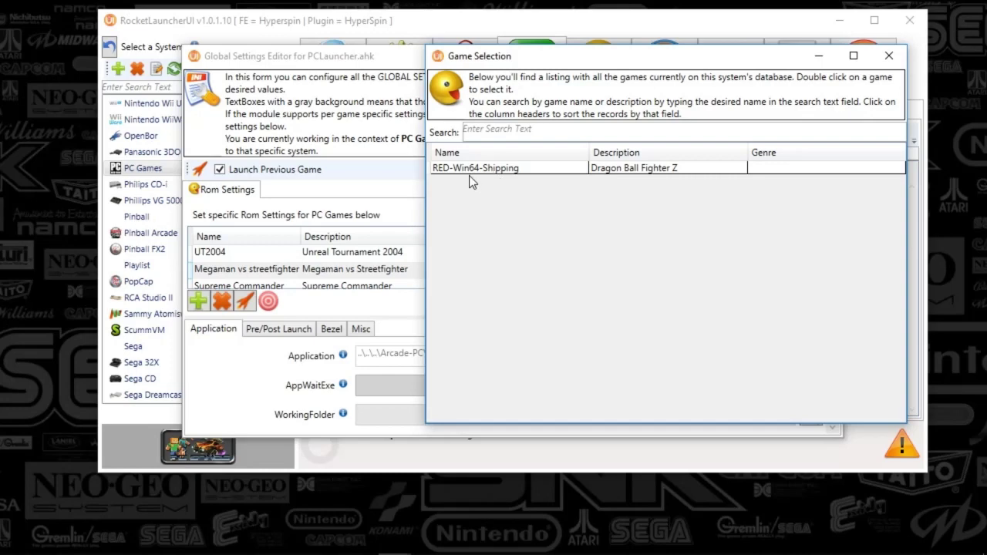
pyautogui.click(505, 176)
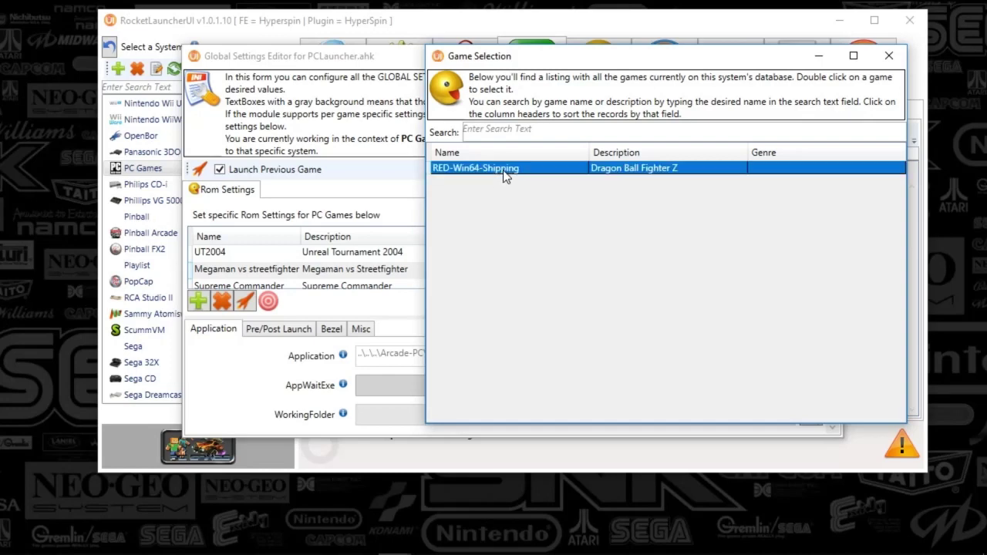
pyautogui.doubleClick(505, 176)
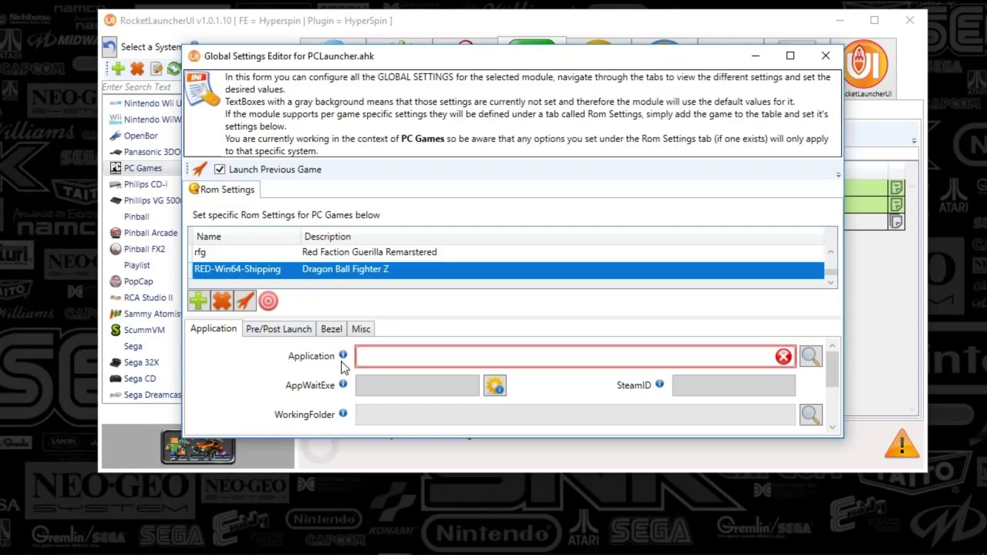
# Step: Browse for the Dragon Ball Fighter Z application and go to the PC folder inside Romfiles
pyautogui.click(810, 357)
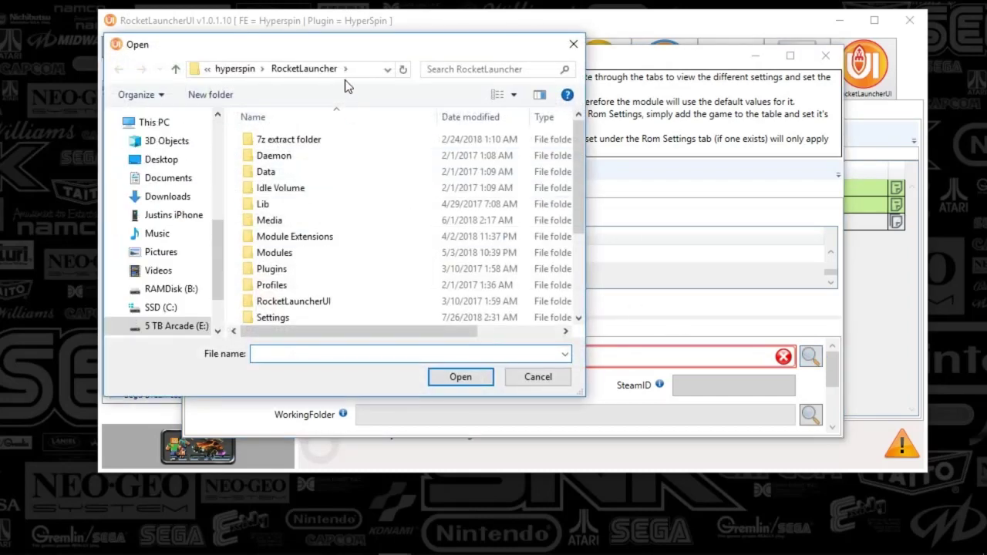
pyautogui.moveTo(343, 55); pyautogui.dragTo(706, 119)
pyautogui.moveTo(579, 297); pyautogui.dragTo(586, 221)
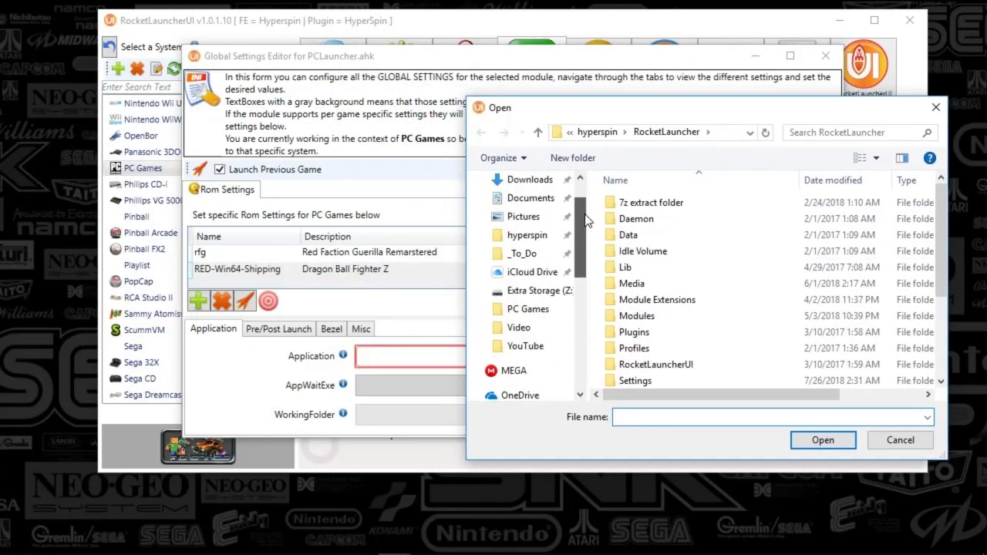
pyautogui.click(524, 255)
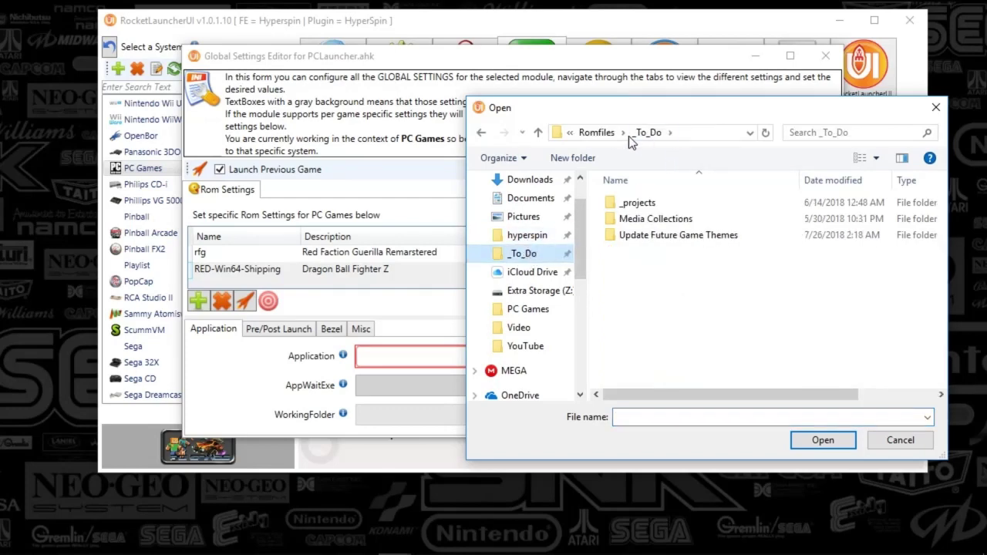
pyautogui.click(609, 134)
pyautogui.scroll(-8, 652, 278)
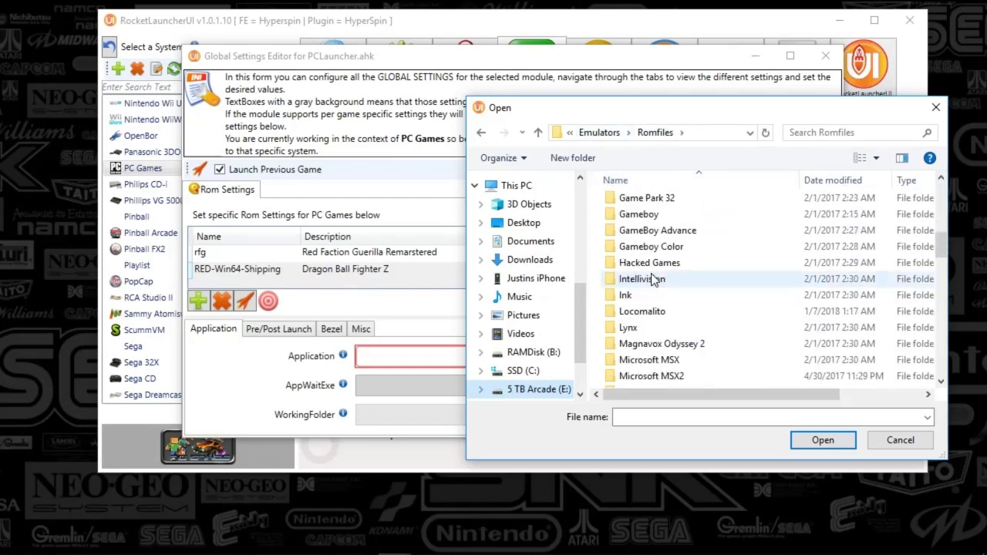
pyautogui.scroll(-4, 651, 327)
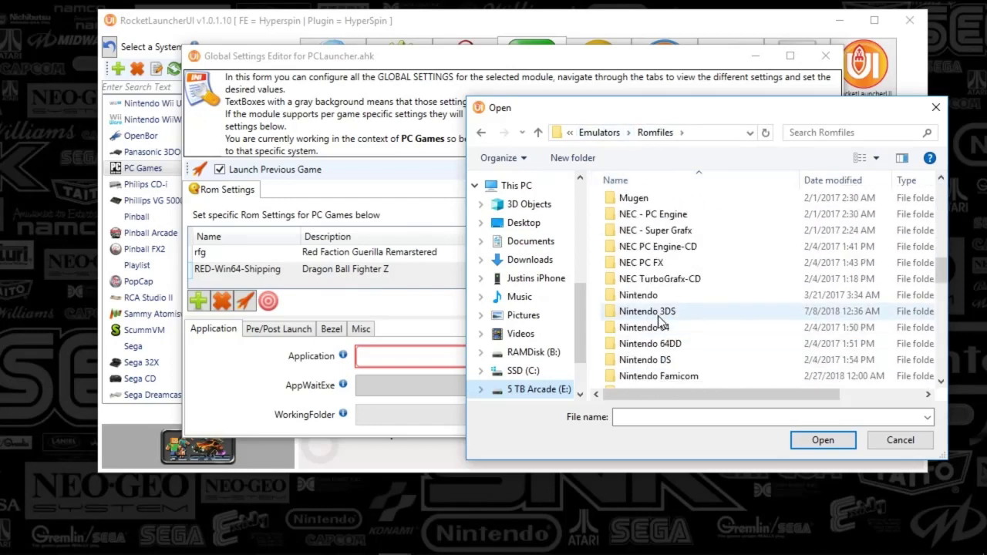
pyautogui.scroll(-8, 662, 316)
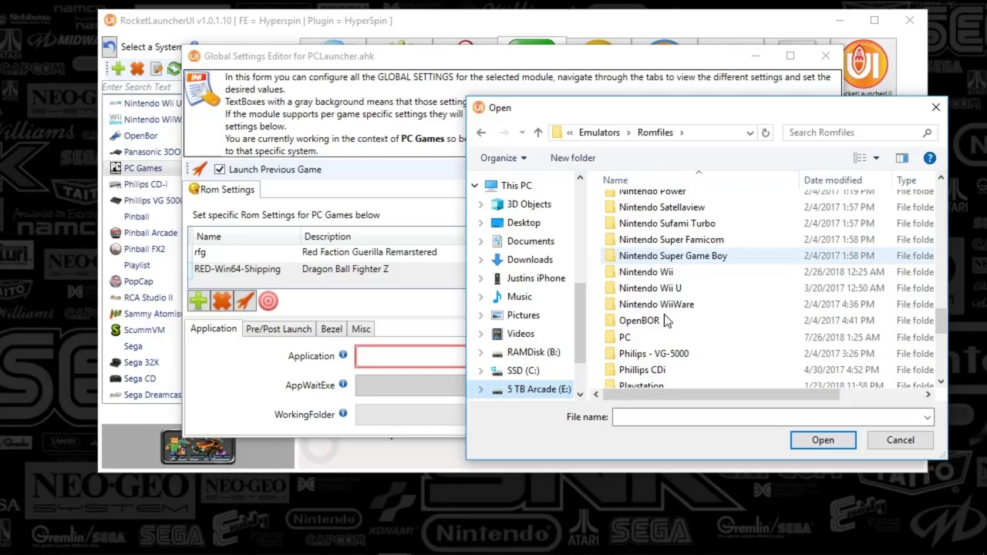
pyautogui.doubleClick(640, 198)
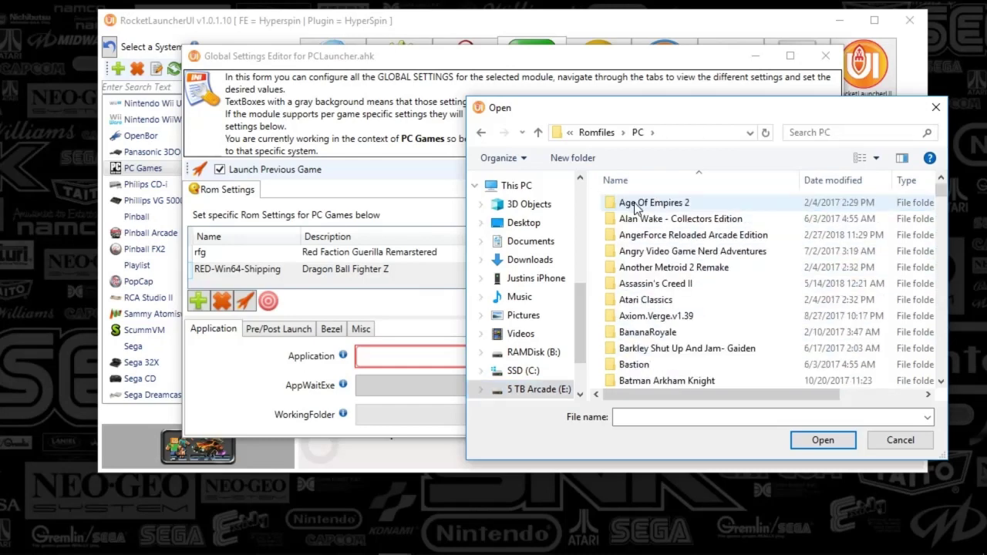
# Step: Set the game's application to RED-Win64-Shipping.exe in DBFighterZ\RED\Binaries\Win64
pyautogui.scroll(-6, 652, 254)
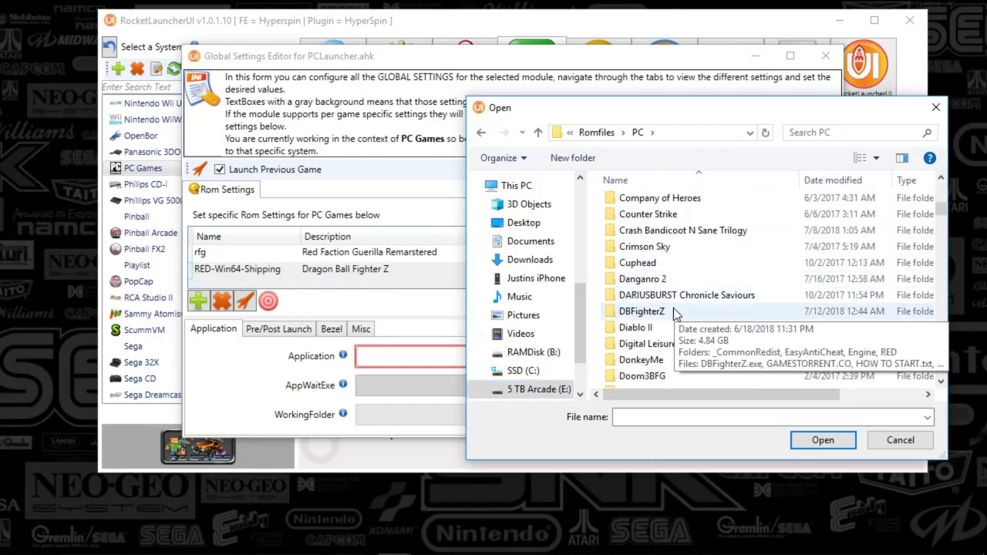
pyautogui.doubleClick(659, 313)
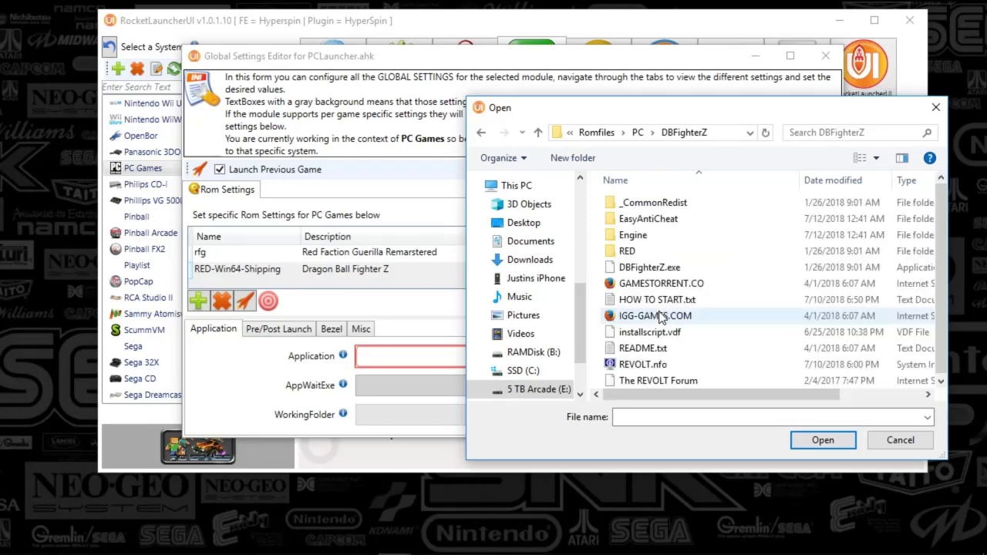
pyautogui.doubleClick(639, 253)
pyautogui.doubleClick(635, 207)
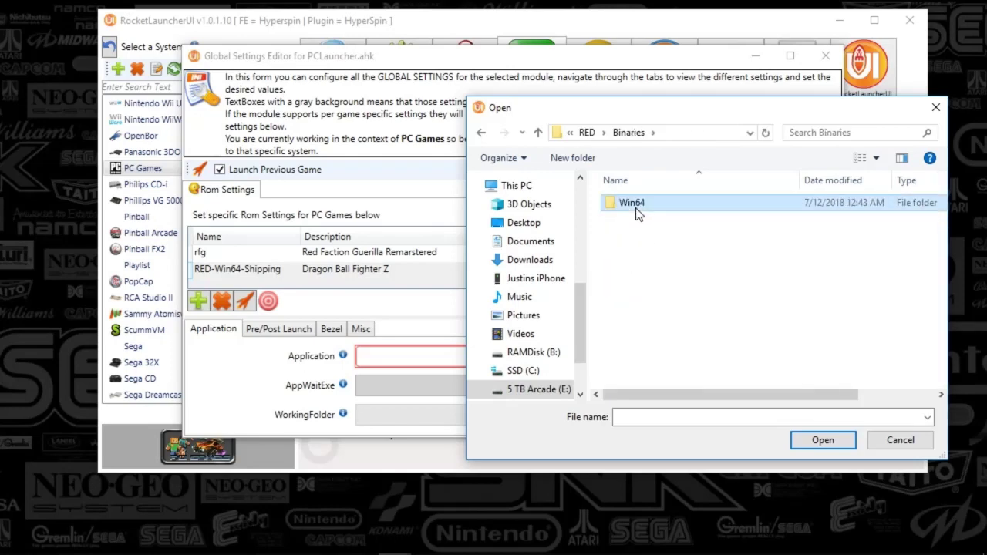
pyautogui.doubleClick(636, 205)
pyautogui.doubleClick(646, 333)
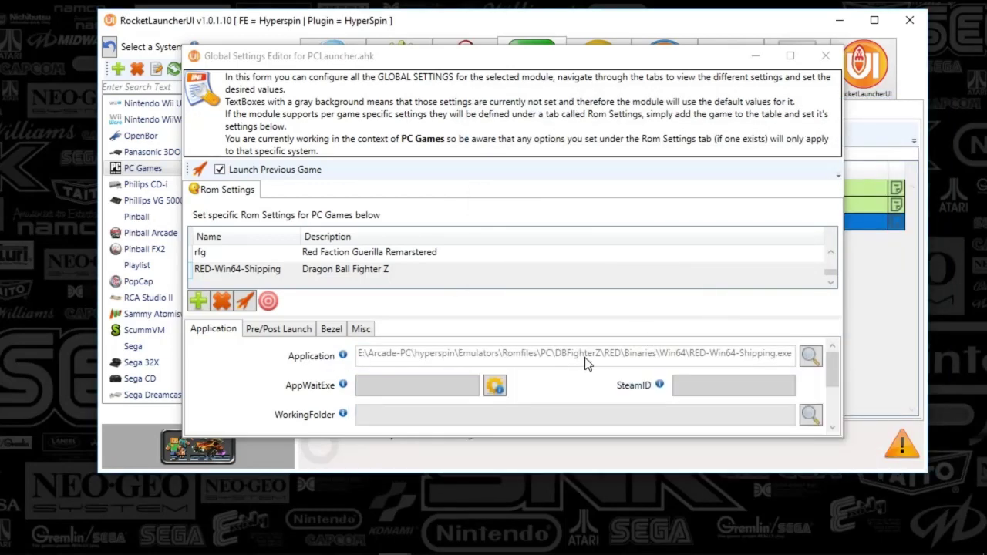
# Step: Look at the pre/post launch options of the Dragon Ball Fighter Z entry, including the explanation of PreLaunch
pyautogui.click(291, 330)
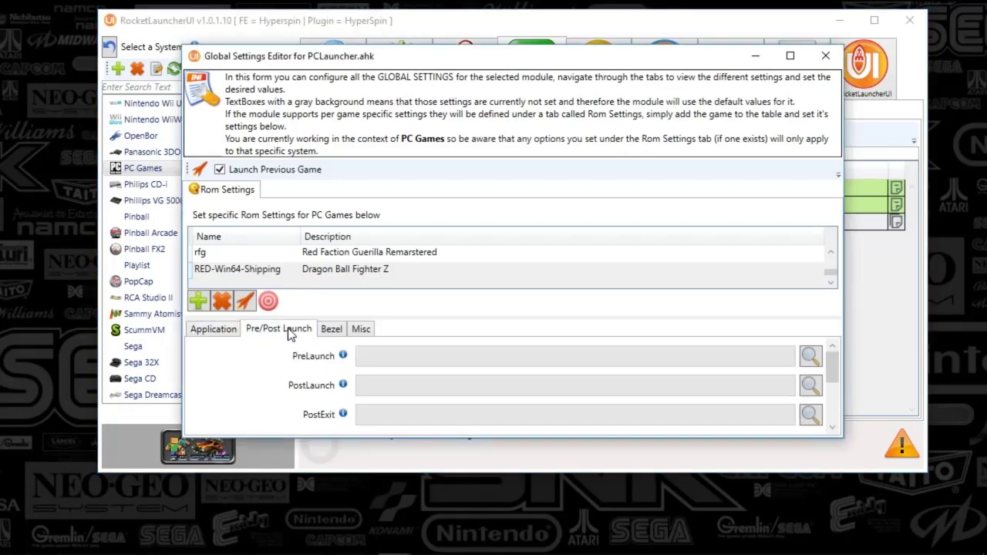
pyautogui.moveTo(342, 357)
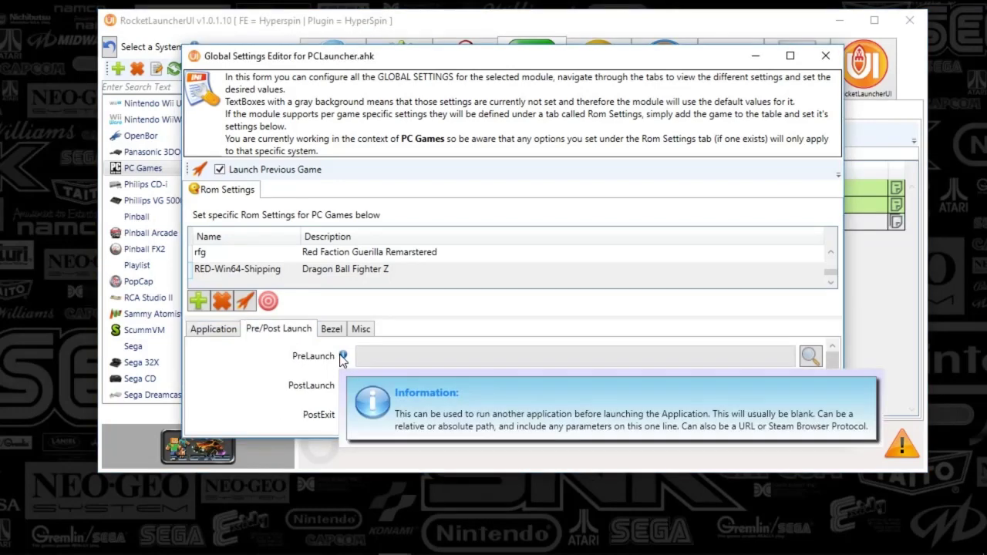
pyautogui.click(213, 333)
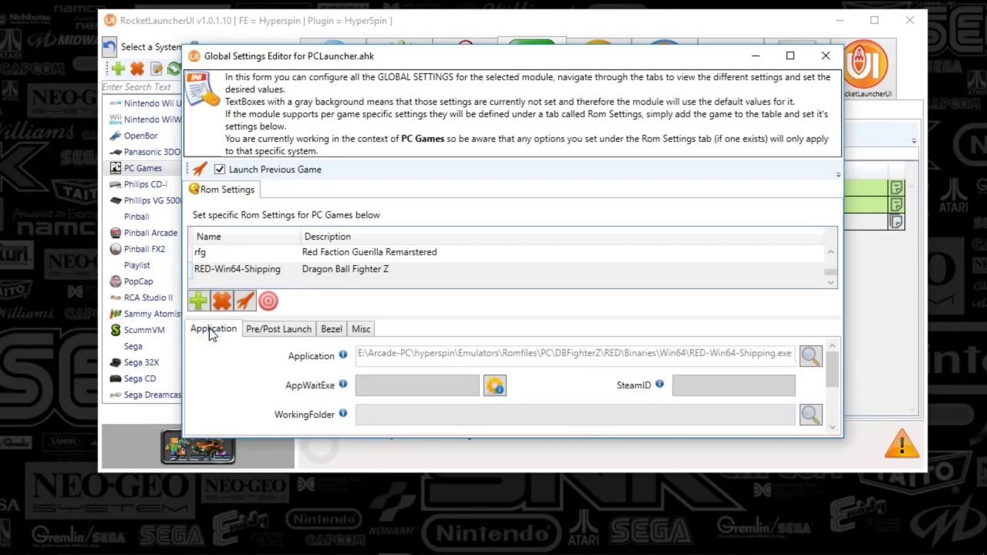
pyautogui.click(262, 331)
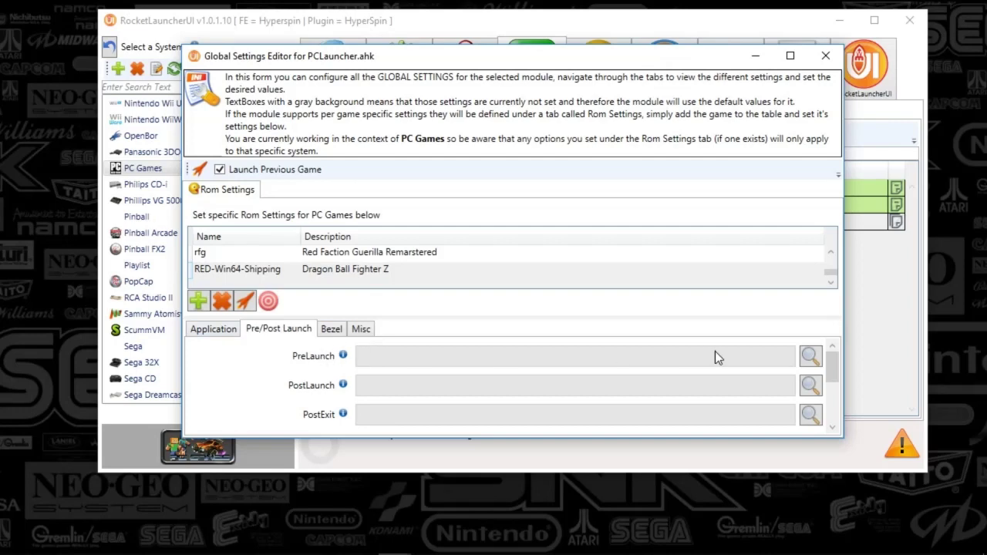
# Step: Browse for the game's PreLaunch application and go to the Steam folder inside hyperspin\Emulators
pyautogui.click(811, 356)
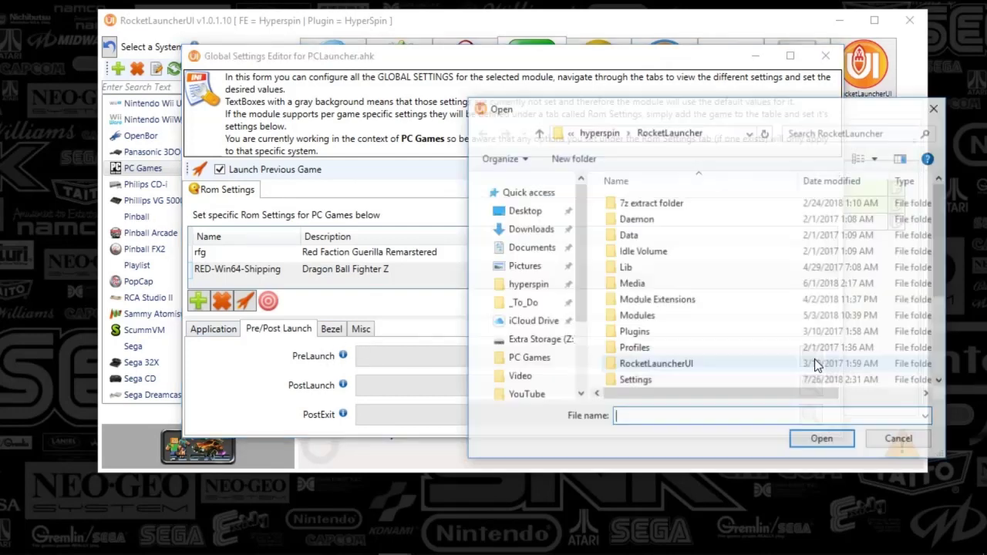
pyautogui.click(605, 132)
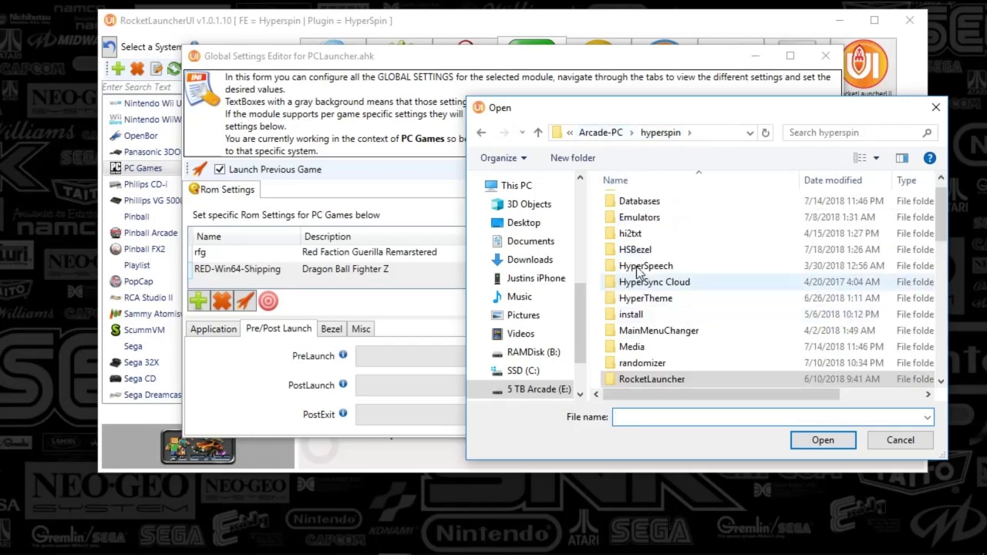
pyautogui.doubleClick(630, 218)
pyautogui.scroll(-15, 663, 302)
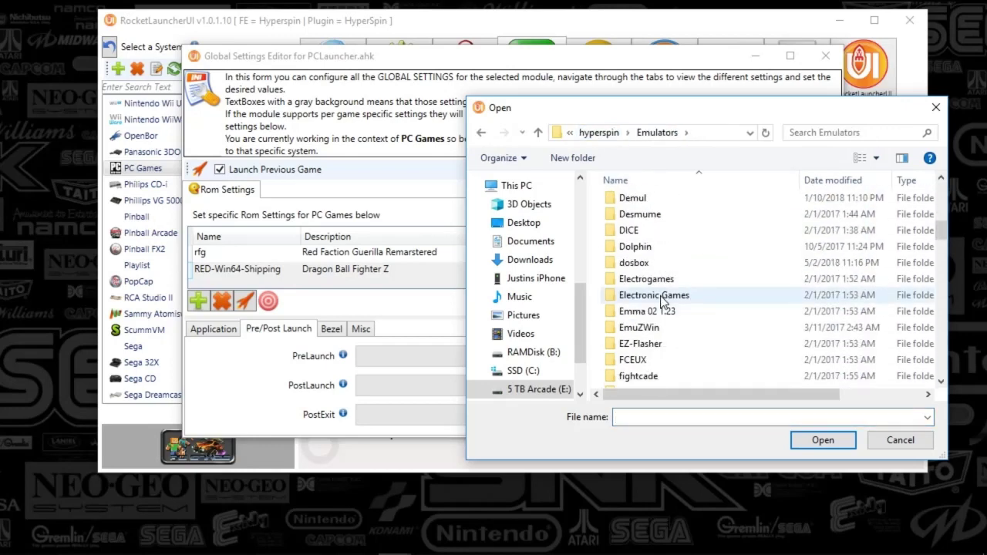
pyautogui.scroll(-8, 679, 309)
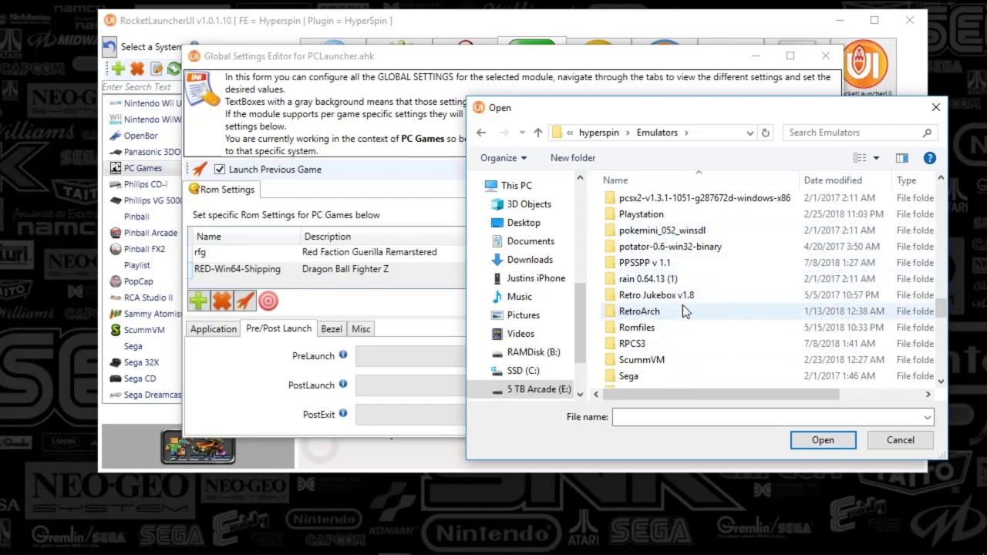
pyautogui.scroll(-4, 684, 330)
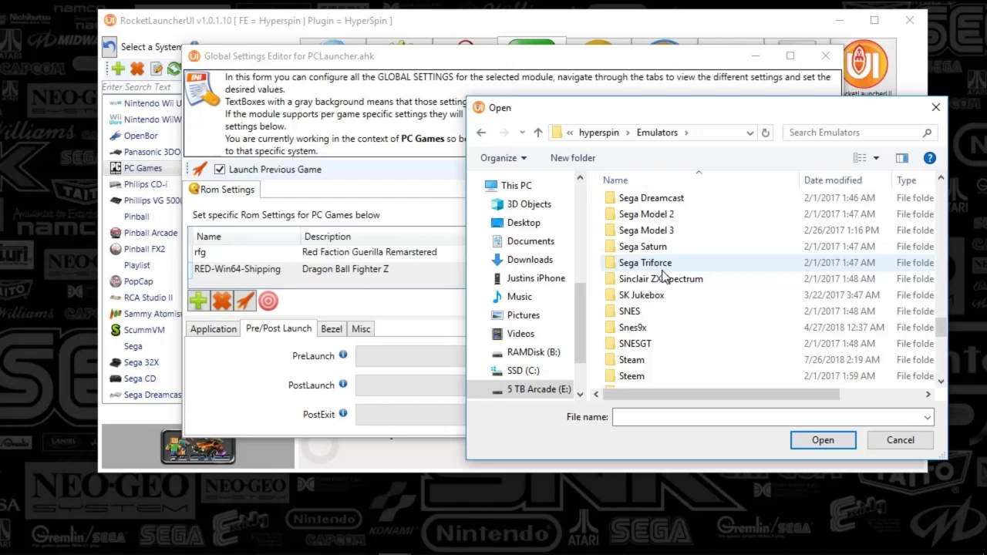
pyautogui.doubleClick(641, 377)
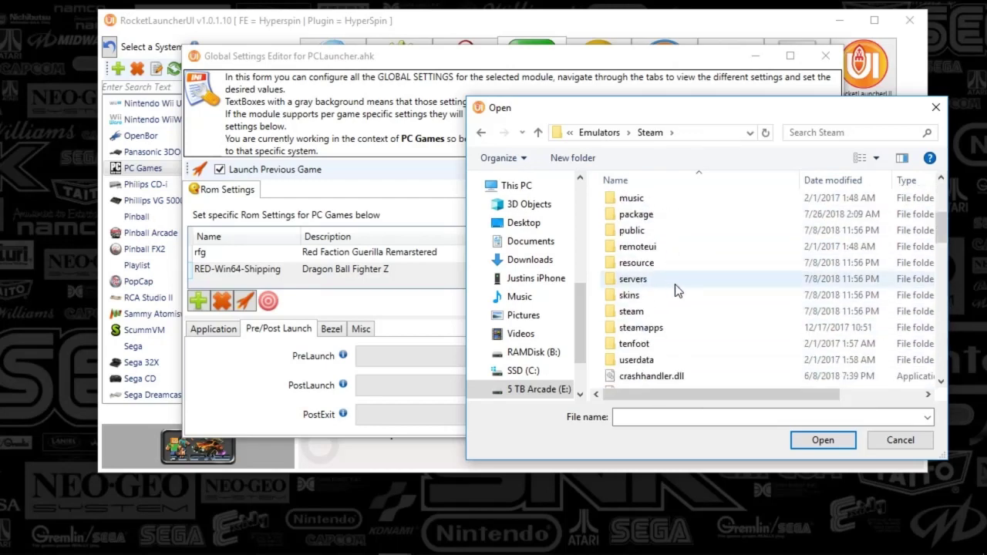
# Step: Set the PreLaunch application to Steam.exe and close the PCLauncher global settings
pyautogui.scroll(-4, 677, 292)
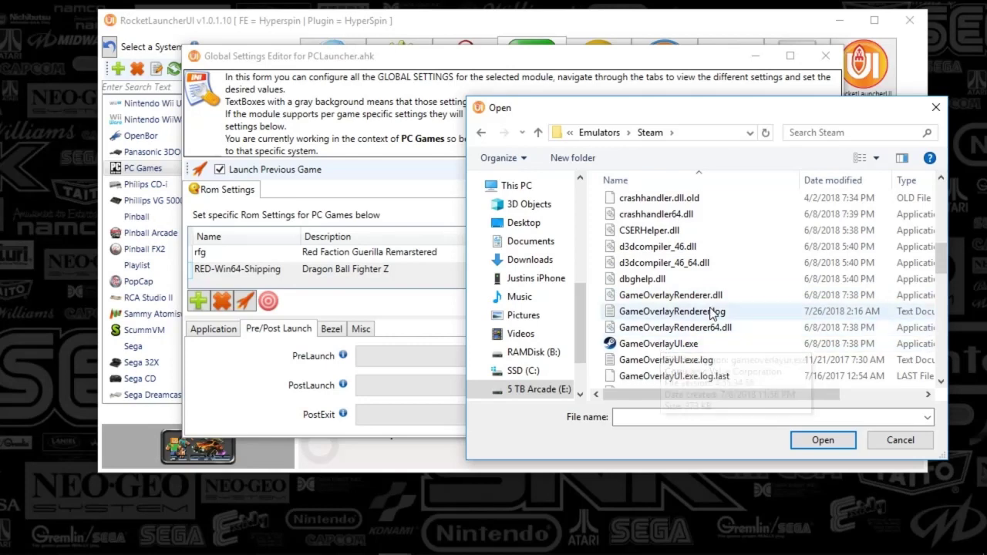
pyautogui.scroll(-1, 938, 264)
pyautogui.moveTo(941, 277); pyautogui.dragTo(941, 322)
pyautogui.doubleClick(644, 330)
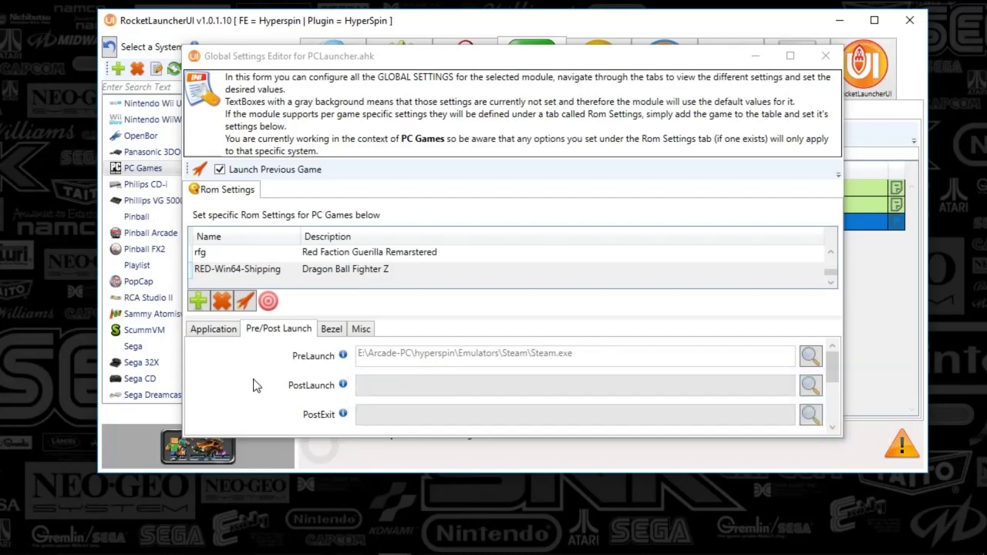
pyautogui.click(216, 332)
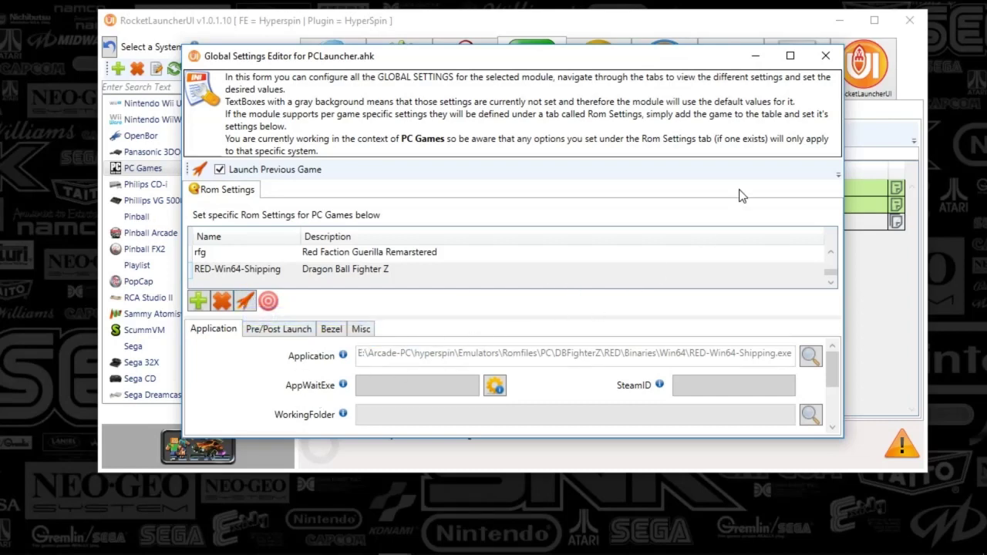
pyautogui.click(824, 59)
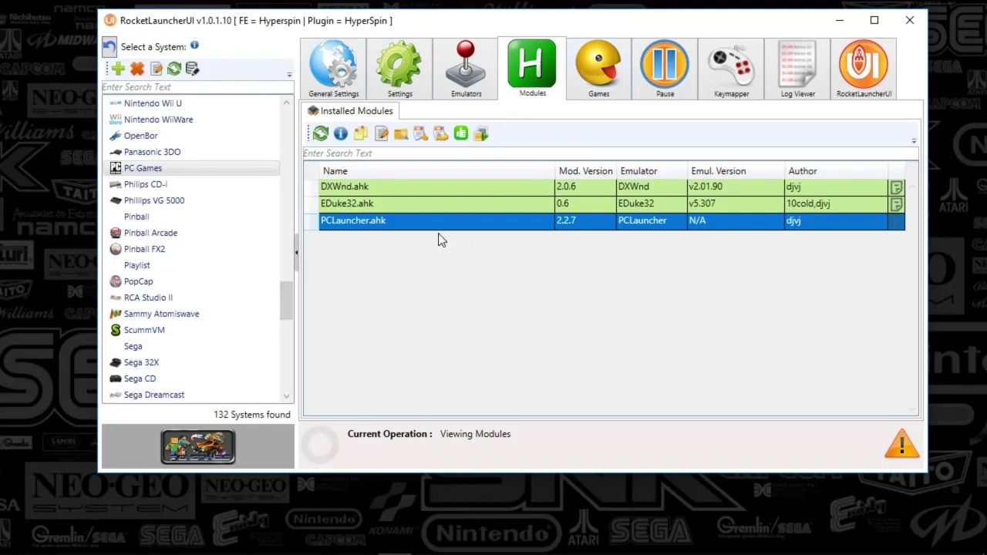
# Step: Reopen the PCLauncher.ahk global settings to view the game selection for adding a rom, then close both windows without adding anything
pyautogui.click(419, 134)
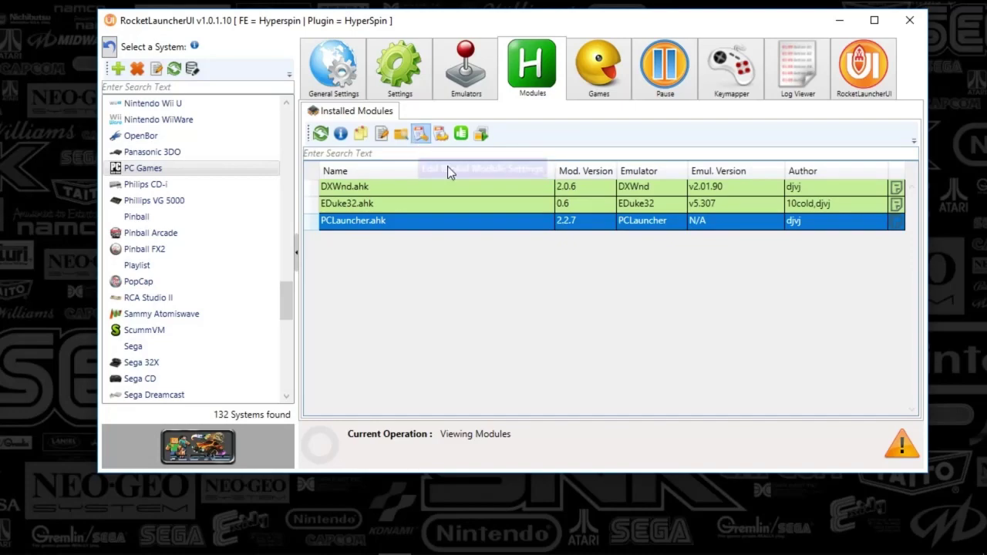
pyautogui.click(199, 300)
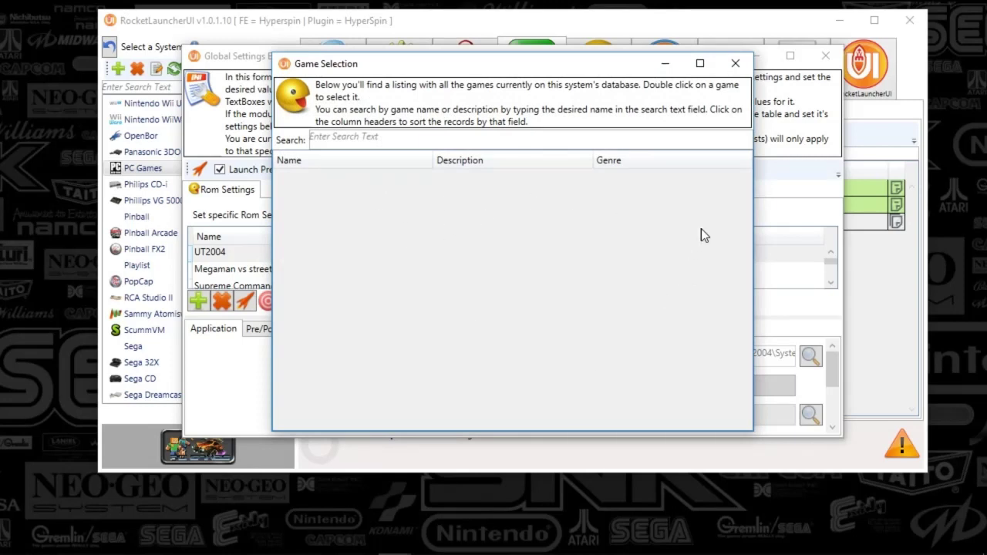
pyautogui.click(735, 65)
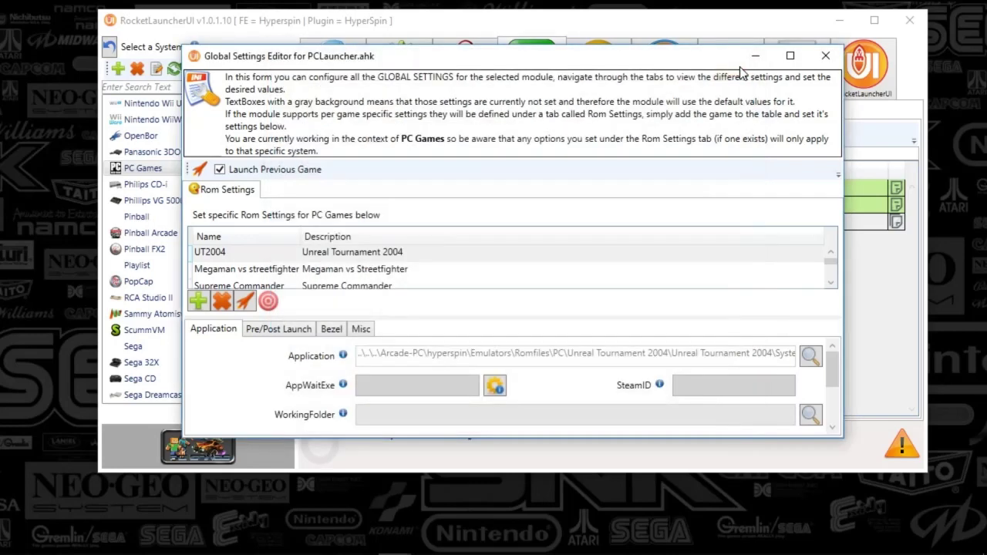
pyautogui.click(822, 56)
# Step: Switch to File Explorer and go to the PC Games folder inside hyperspin\Databases
pyautogui.click(757, 540)
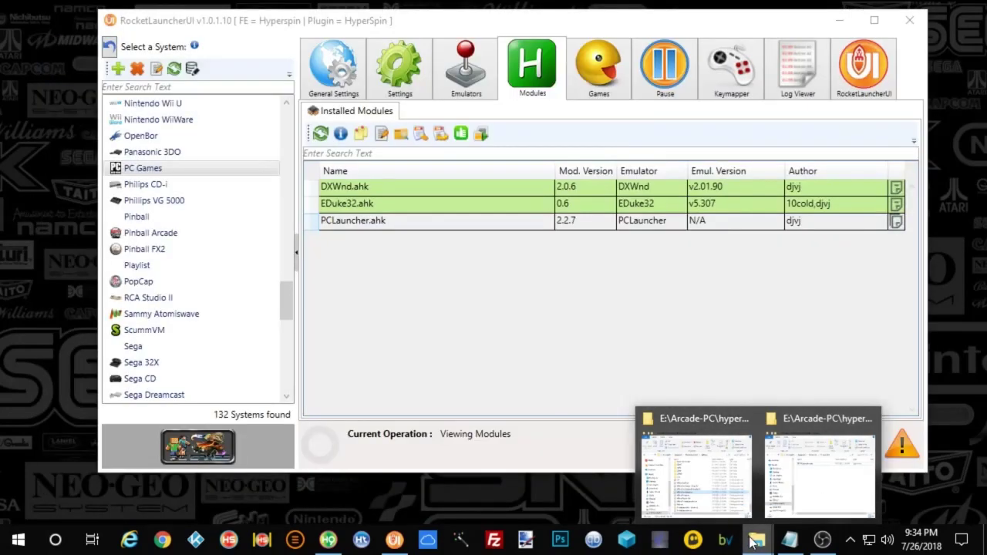
pyautogui.rightClick(754, 539)
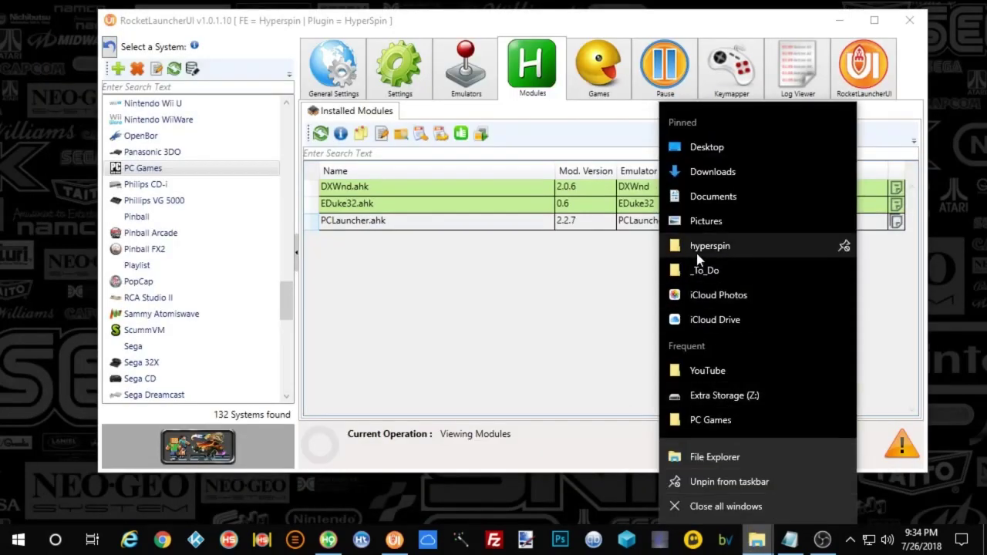
pyautogui.click(697, 250)
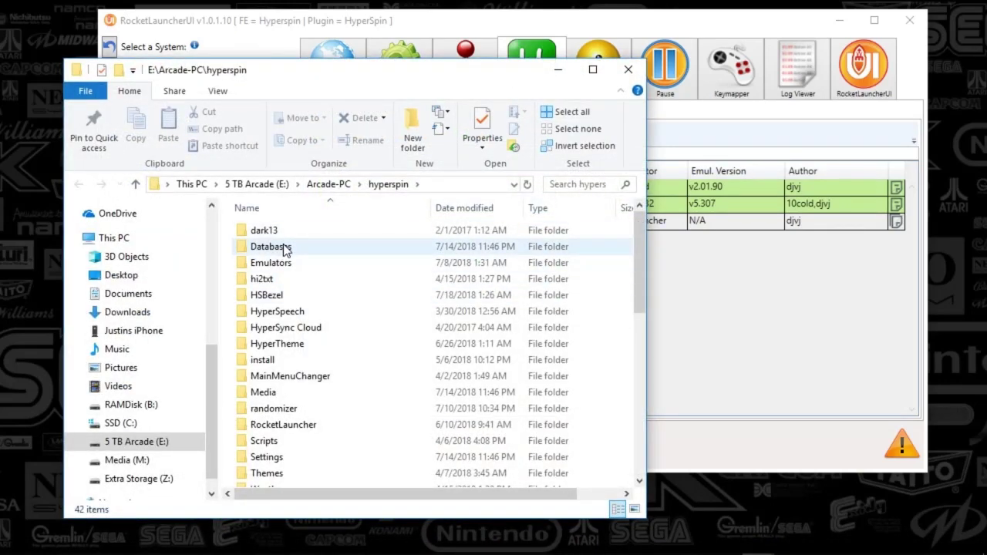
pyautogui.doubleClick(284, 247)
pyautogui.moveTo(637, 229); pyautogui.dragTo(646, 374)
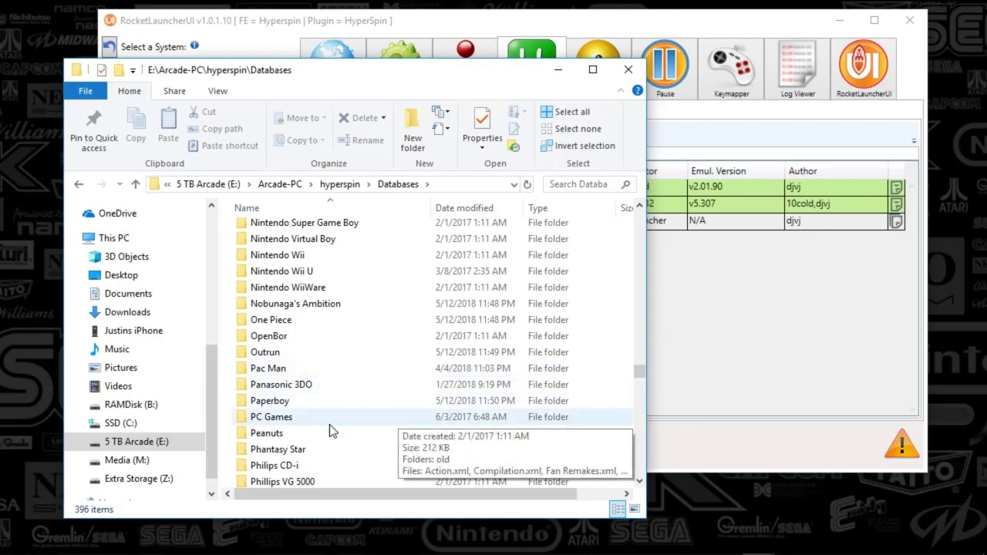
pyautogui.doubleClick(258, 418)
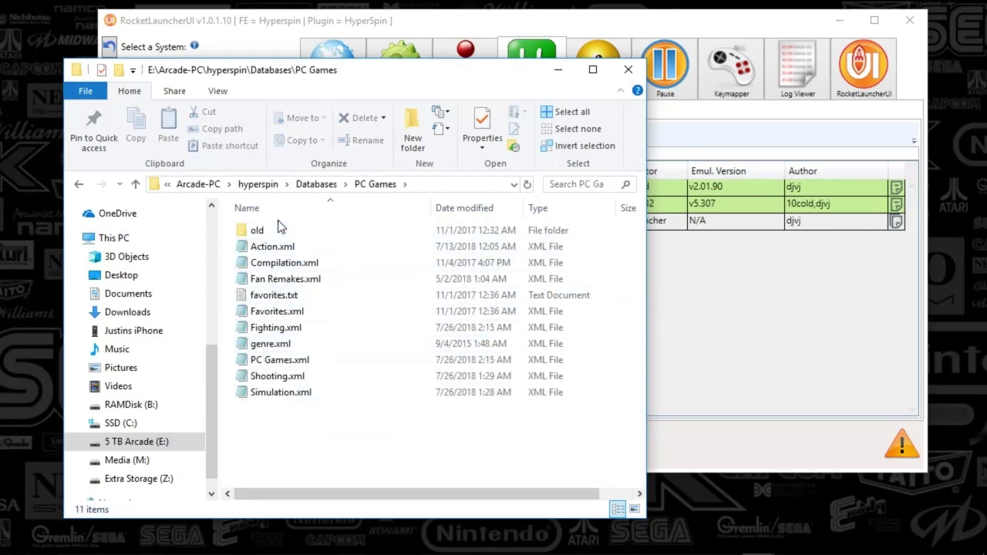
# Step: Open PC Games.xml in Notepad, examine the name and description in its RED-Win64-Shipping game entry, and close the file
pyautogui.rightClick(270, 361)
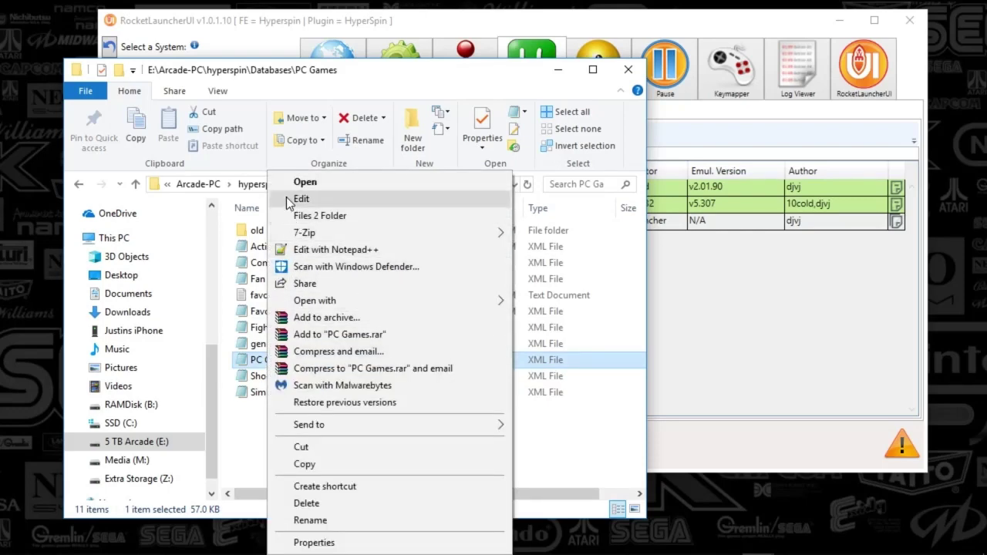
pyautogui.click(300, 199)
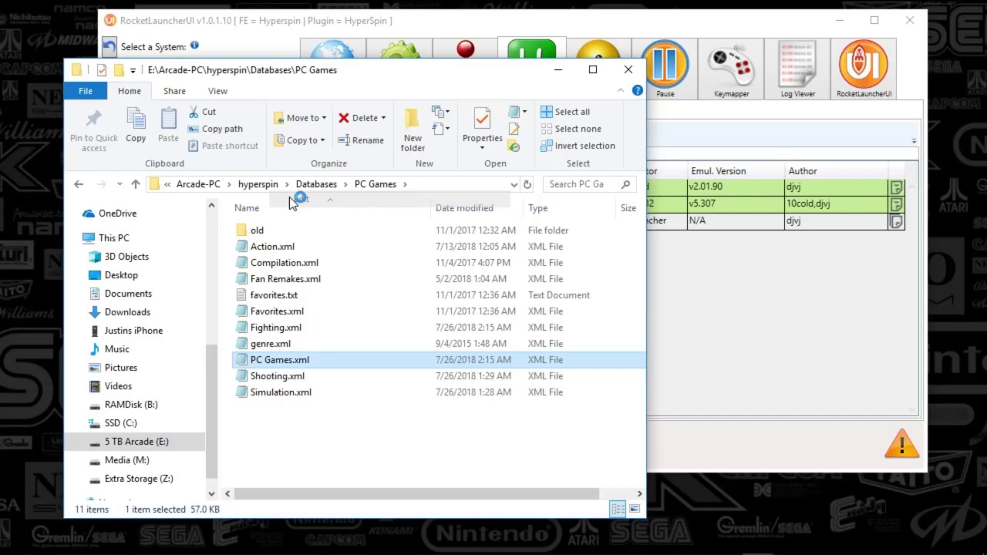
pyautogui.moveTo(856, 94); pyautogui.dragTo(871, 506)
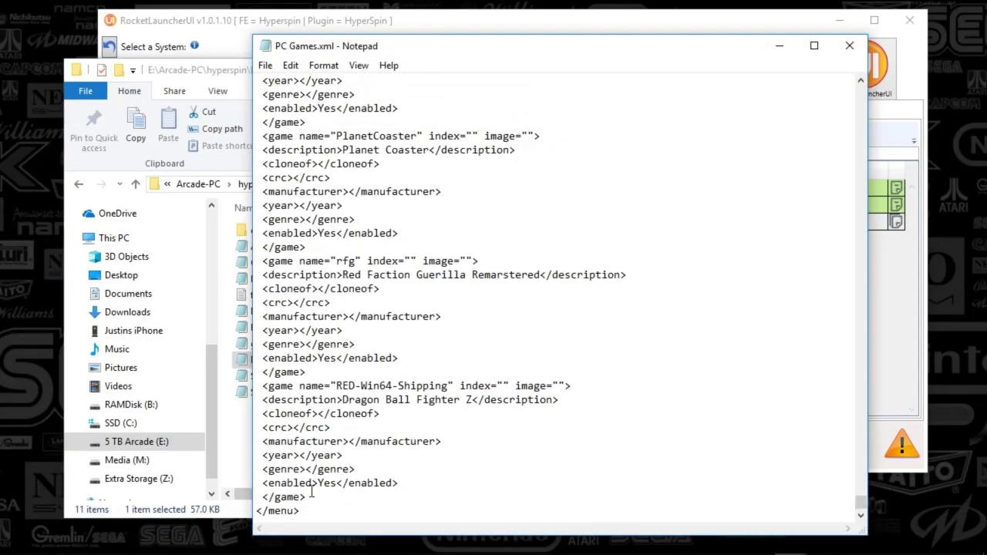
pyautogui.moveTo(307, 497); pyautogui.dragTo(255, 388)
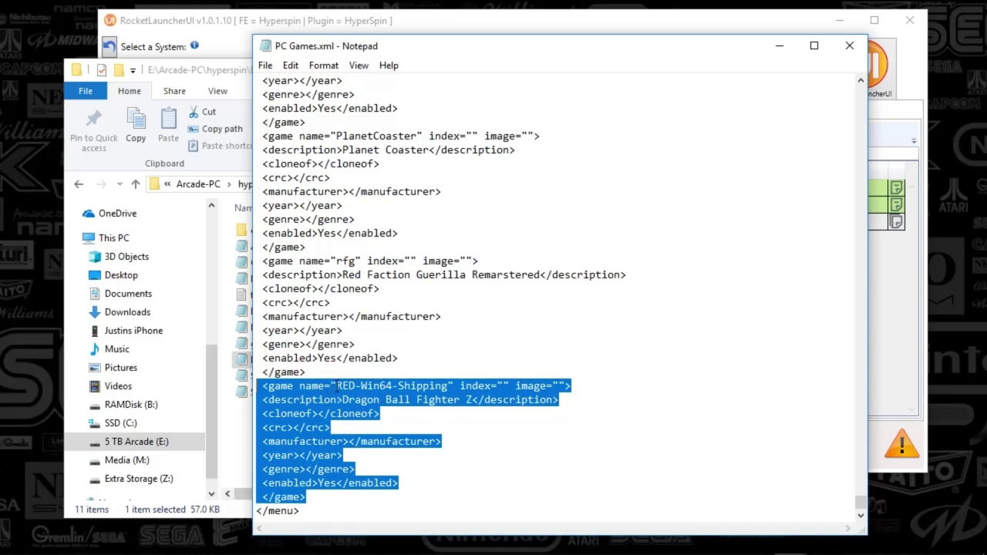
pyautogui.moveTo(337, 385); pyautogui.dragTo(450, 385)
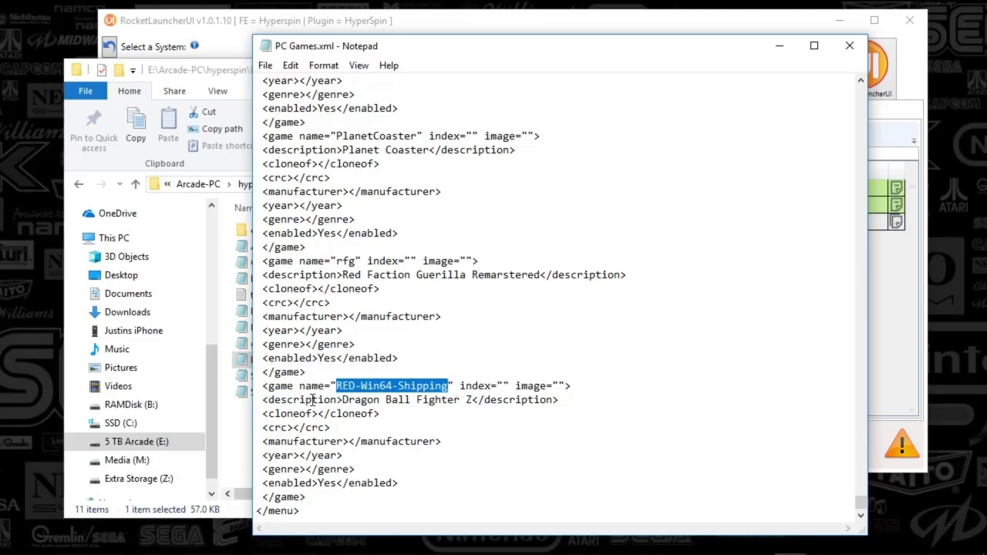
pyautogui.moveTo(342, 400); pyautogui.dragTo(473, 400)
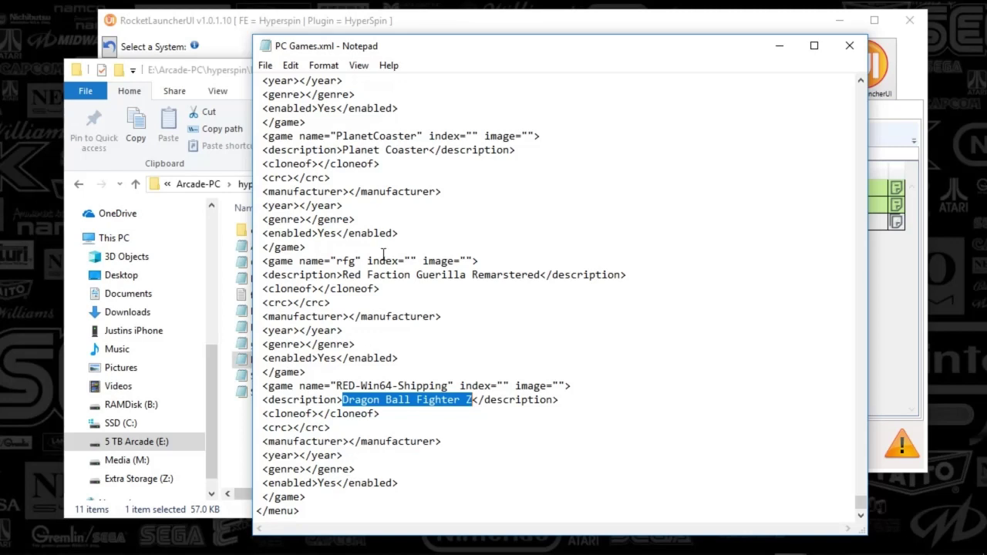
pyautogui.moveTo(403, 45); pyautogui.dragTo(367, 44)
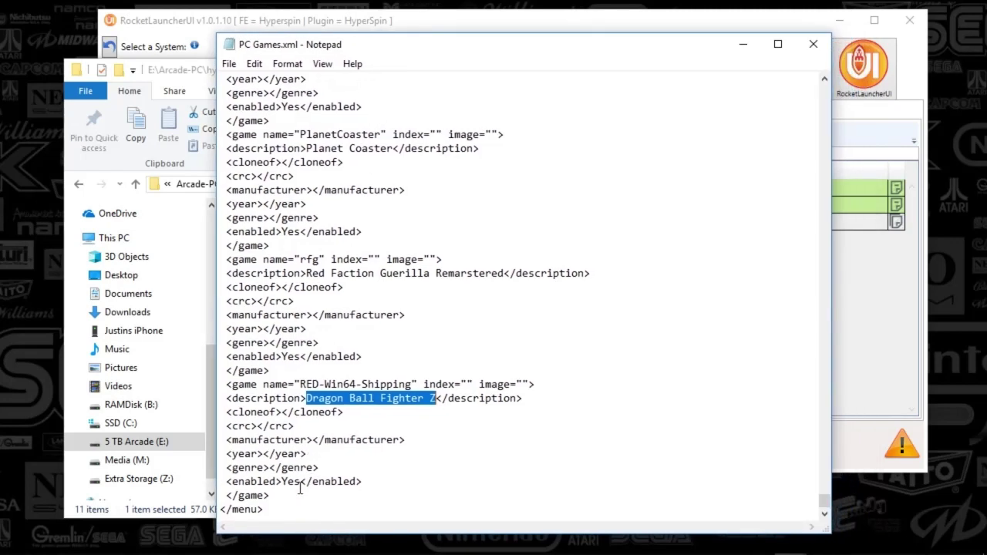
pyautogui.moveTo(300, 488); pyautogui.dragTo(221, 385)
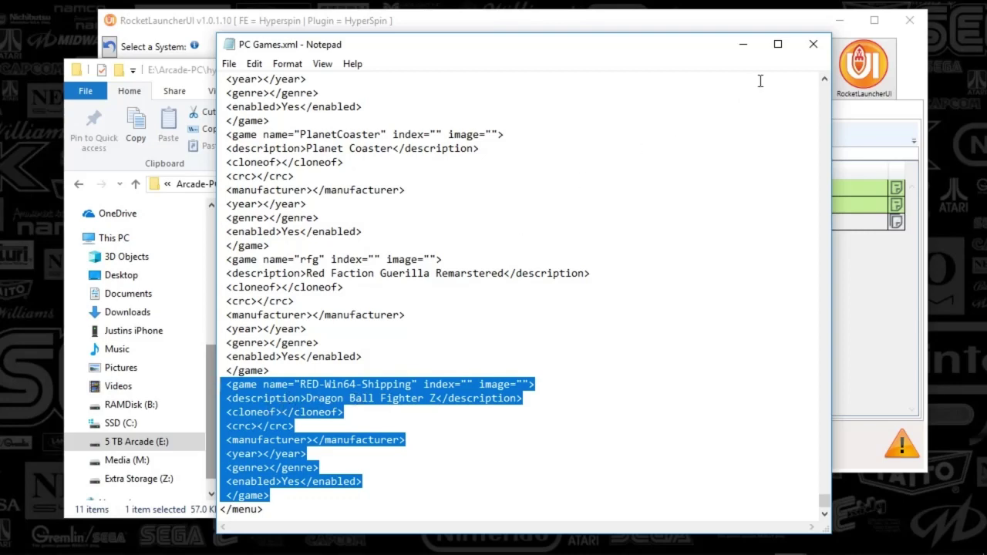
pyautogui.click(813, 44)
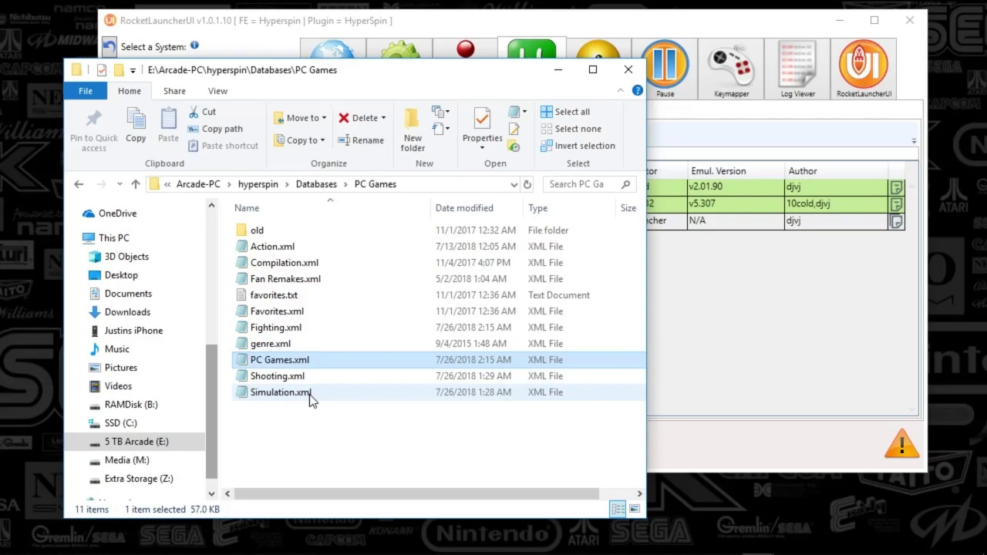
# Step: Open Fighting.xml in Notepad and examine the RED-Win64-Shipping game entry at the end of the list
pyautogui.click(291, 330)
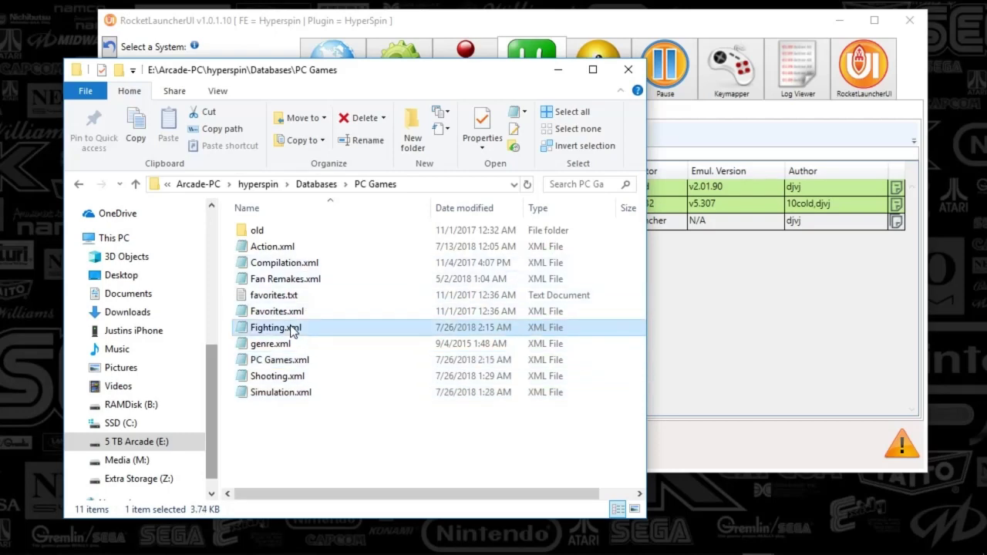
pyautogui.rightClick(292, 329)
pyautogui.click(335, 199)
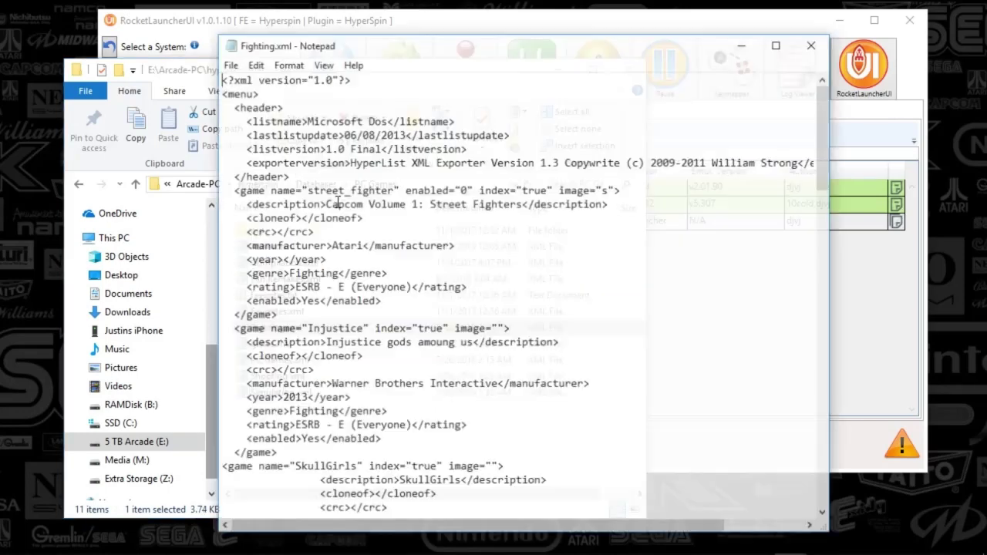
pyautogui.scroll(-20, 566, 189)
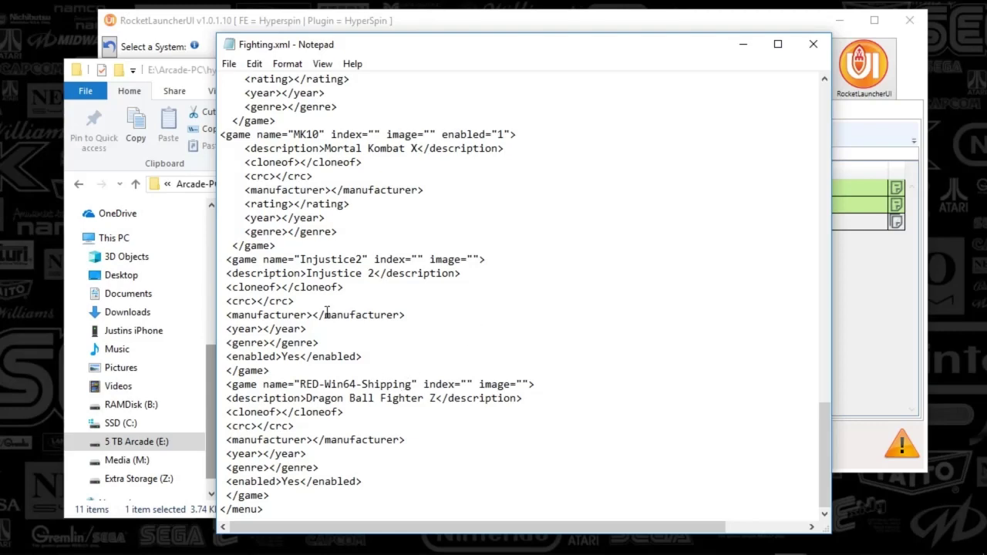
pyautogui.moveTo(297, 489); pyautogui.dragTo(220, 384)
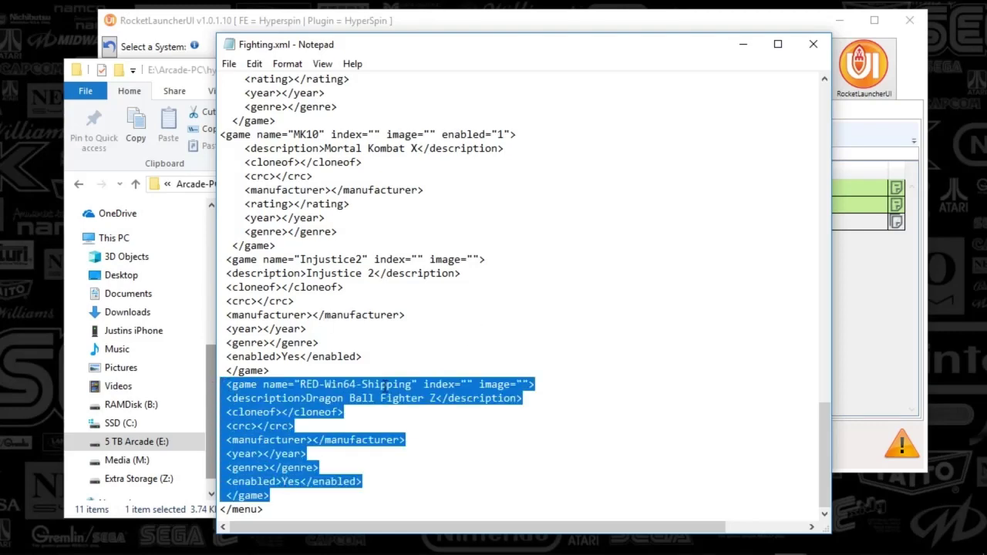
# Step: Close Fighting.xml, switch to RocketLauncherUI to view the game selection in the PCLauncher.ahk global settings, and close both windows
pyautogui.click(810, 45)
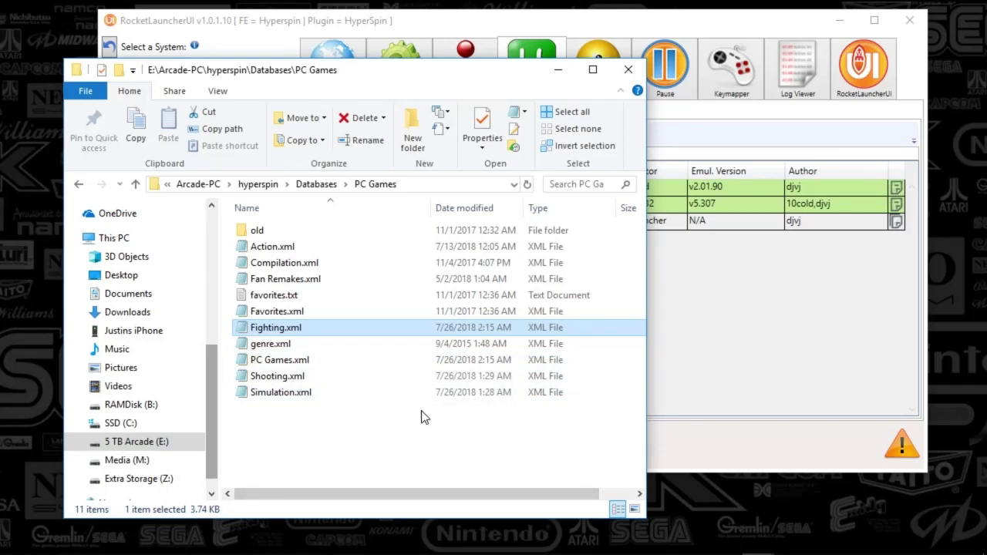
pyautogui.click(695, 258)
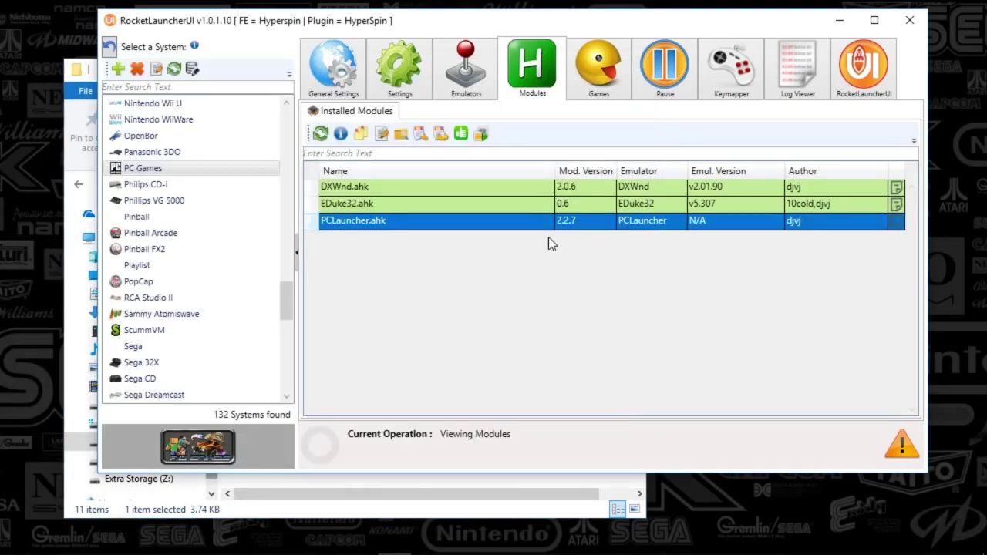
pyautogui.click(421, 133)
pyautogui.click(200, 301)
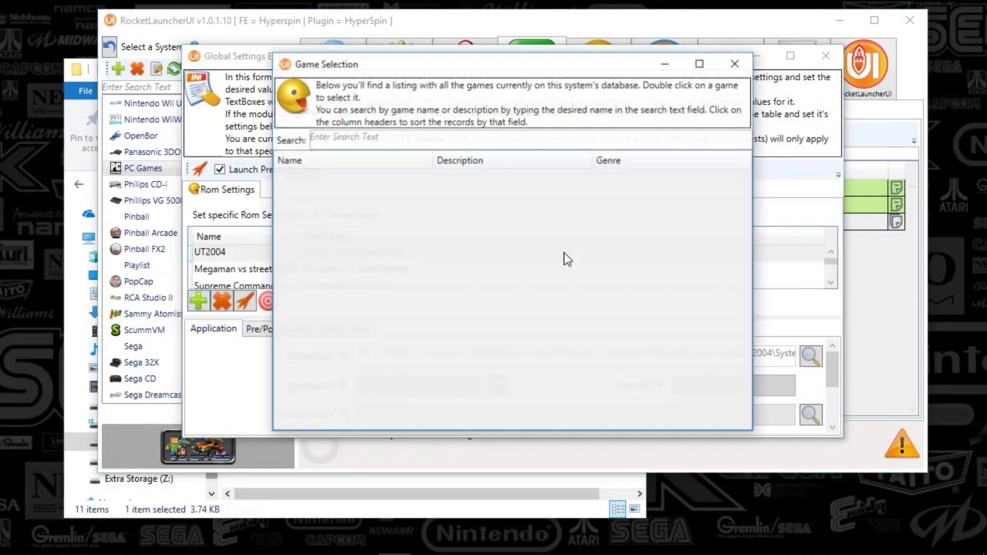
pyautogui.click(735, 63)
pyautogui.click(827, 56)
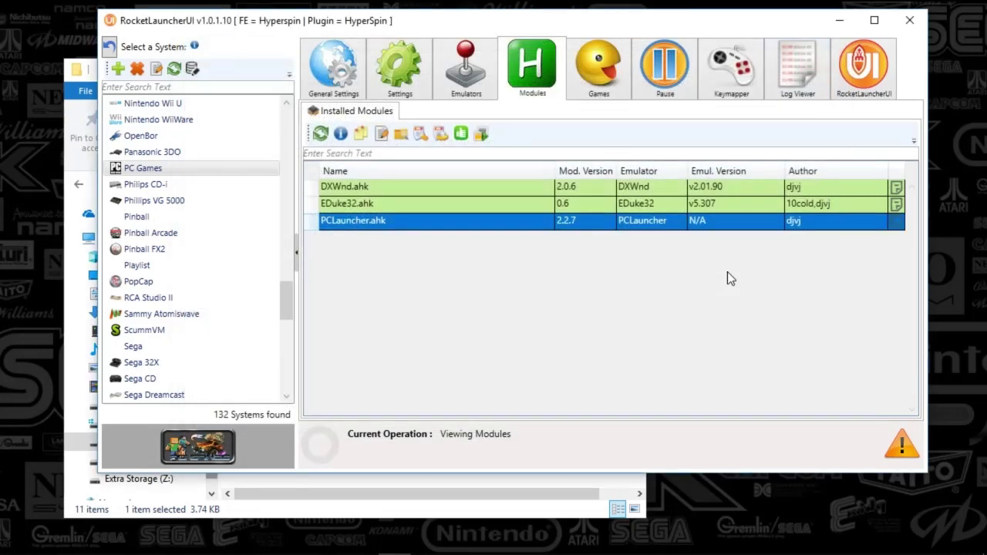
# Step: View the PC Games emulator settings in RocketLauncherUI, then switch to HyperHQ to examine the PC Games wheel's emulator settings
pyautogui.moveTo(747, 553)
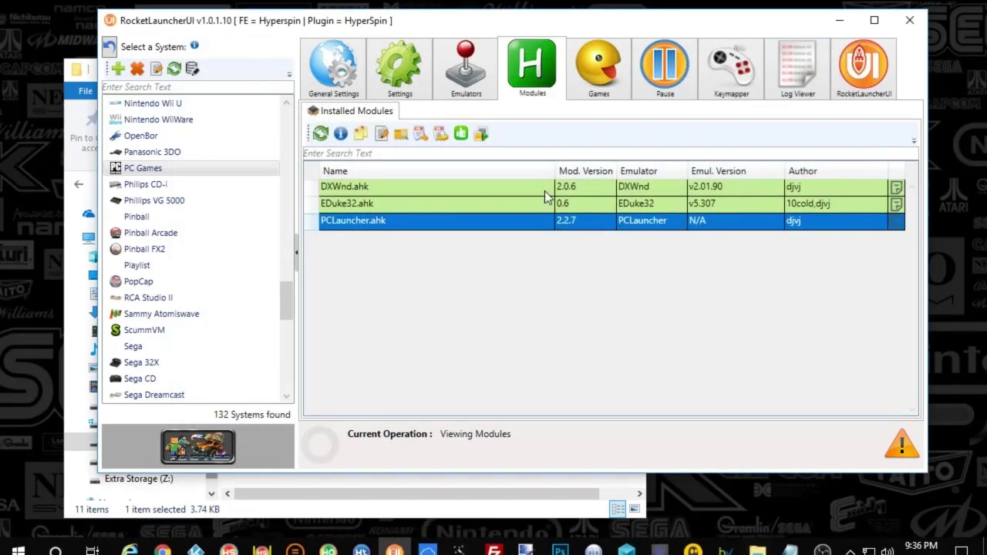
pyautogui.click(484, 77)
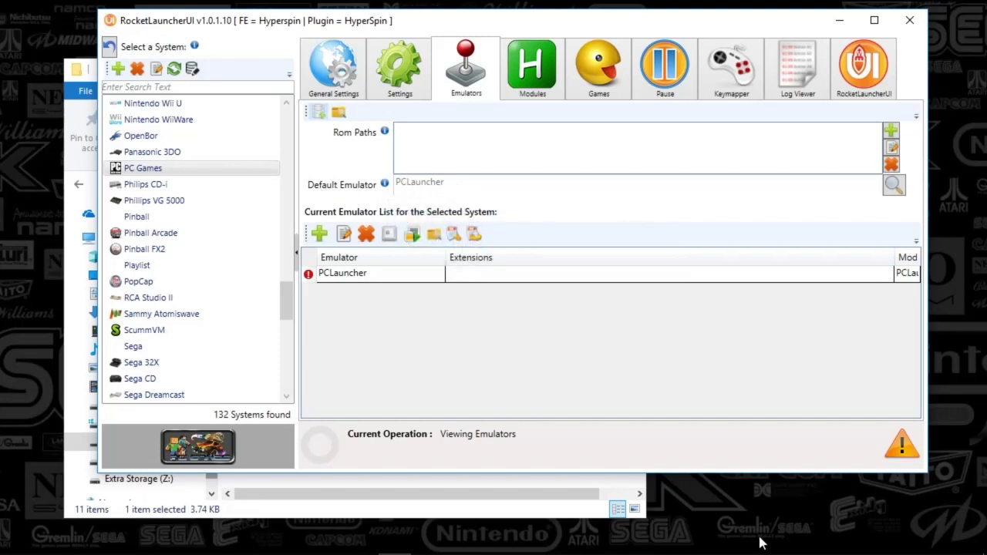
pyautogui.moveTo(758, 546)
pyautogui.moveTo(540, 551)
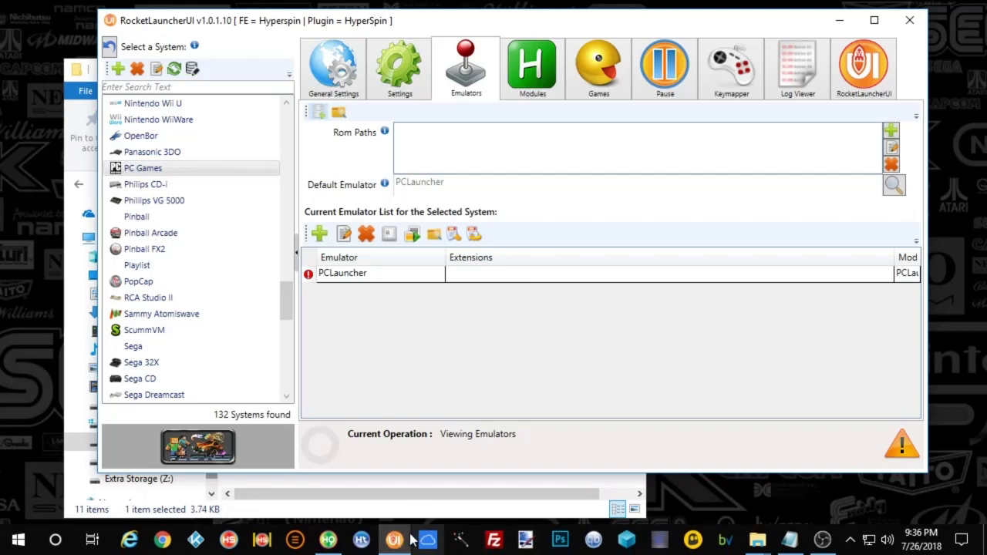
pyautogui.click(331, 544)
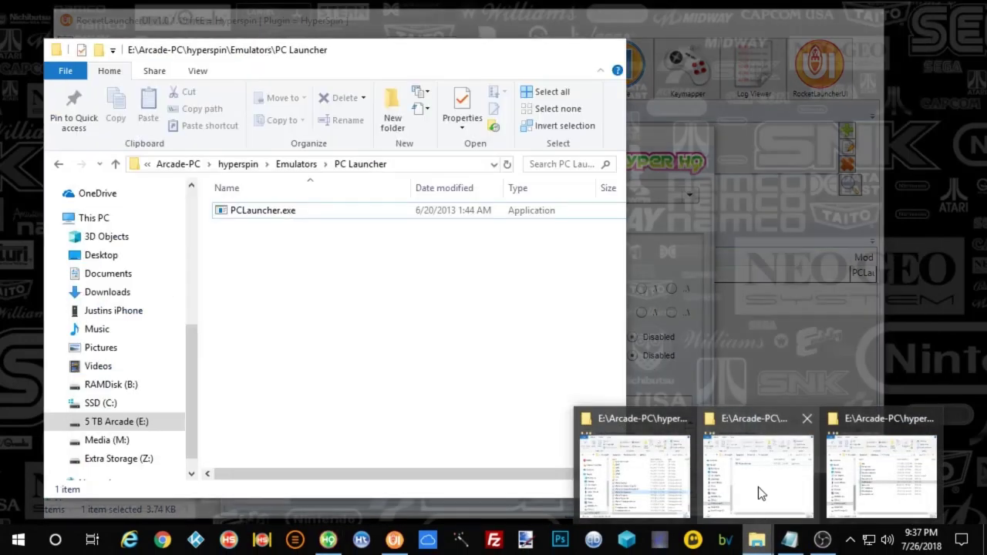
# Step: Switch to the Emulators\PC Launcher folder in File Explorer, view PCLauncher.exe beside HyperHQ, and close the folder window
pyautogui.click(758, 487)
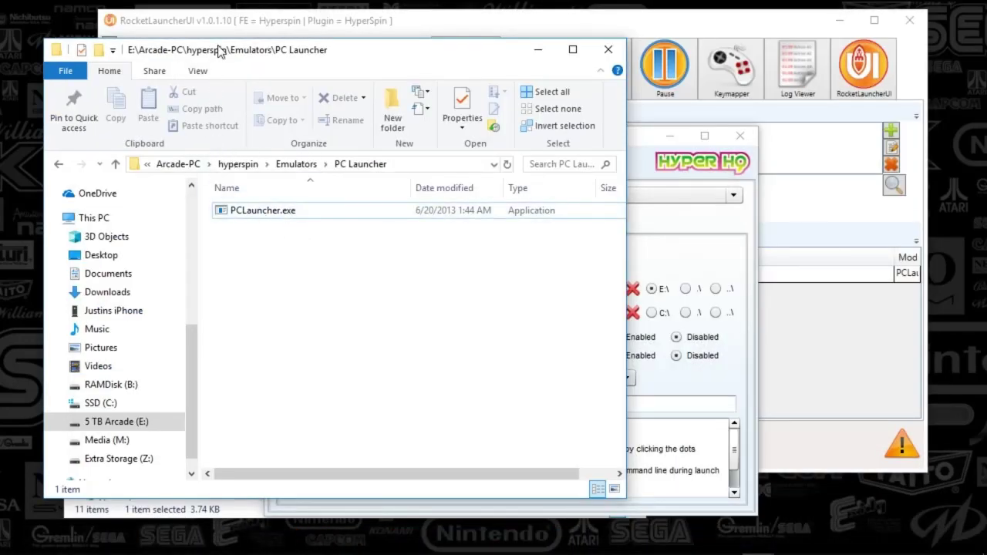
pyautogui.moveTo(219, 49); pyautogui.dragTo(583, 32)
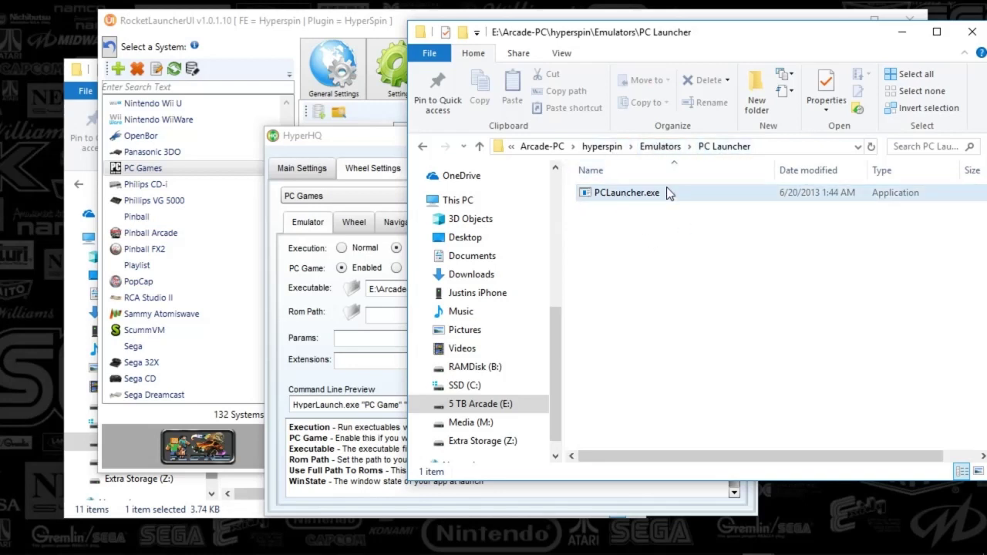
pyautogui.moveTo(627, 37); pyautogui.dragTo(468, 40)
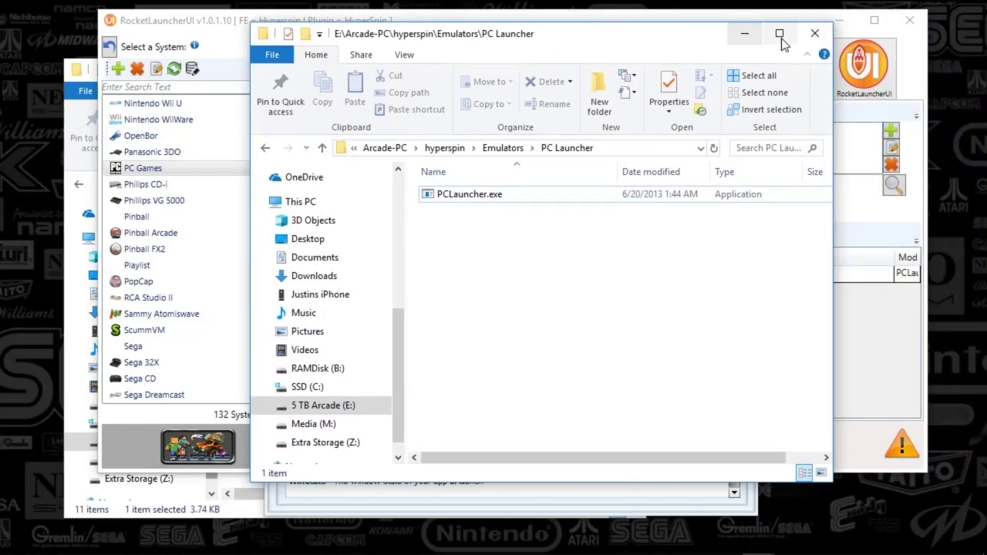
pyautogui.click(814, 34)
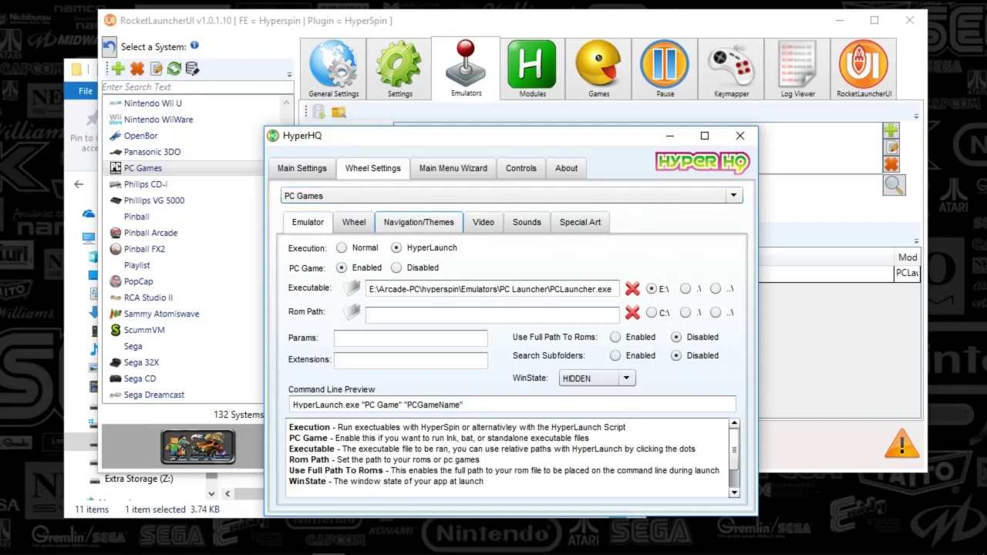
# Step: Switch to the RocketLauncher\Settings folder in File Explorer and move its window aside to view Global Emulators.ini
pyautogui.moveTo(735, 537)
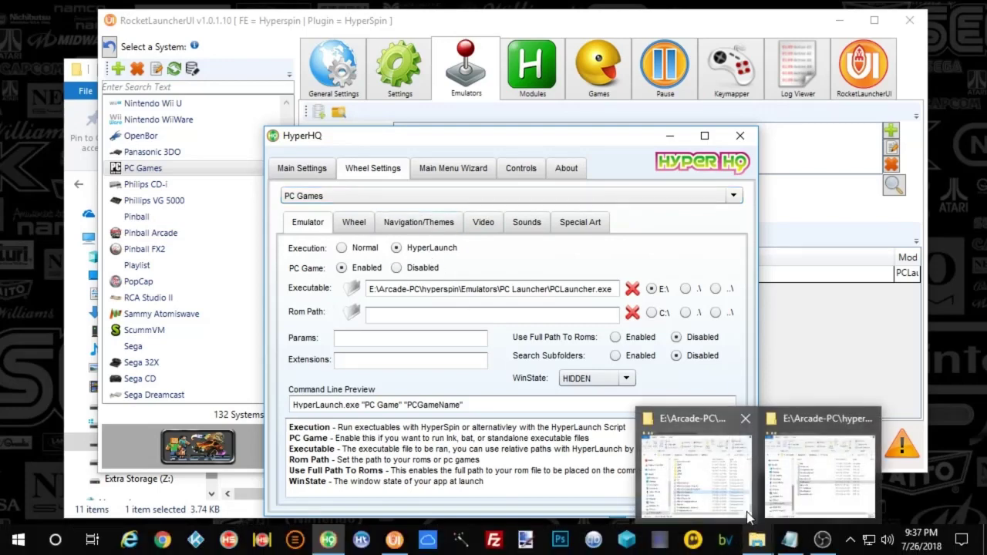
pyautogui.moveTo(738, 501)
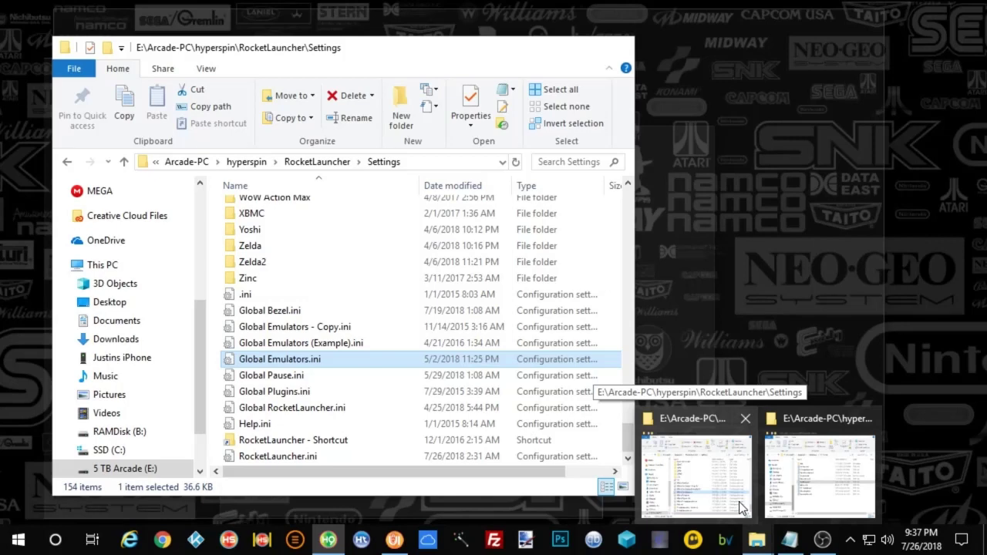
pyautogui.click(740, 507)
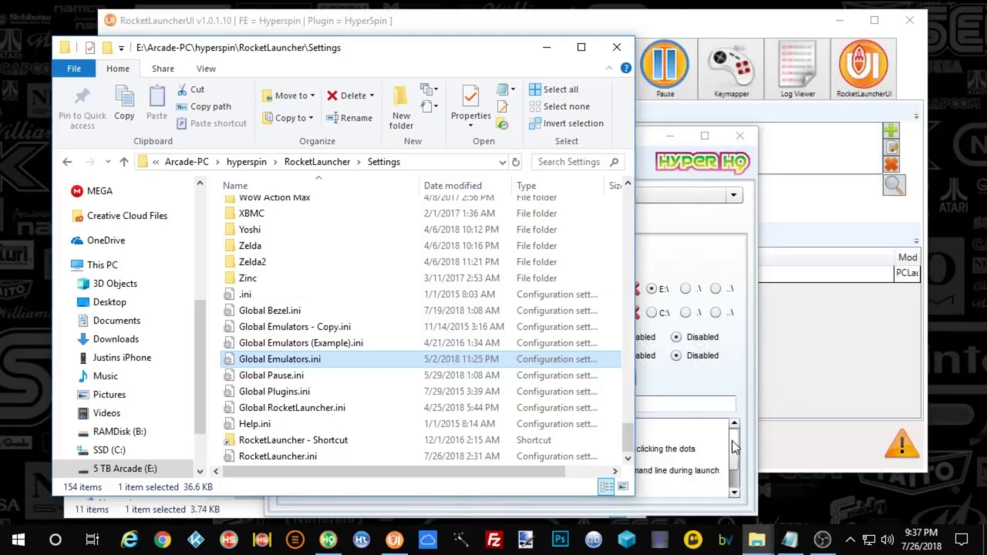
pyautogui.moveTo(428, 56); pyautogui.dragTo(755, 42)
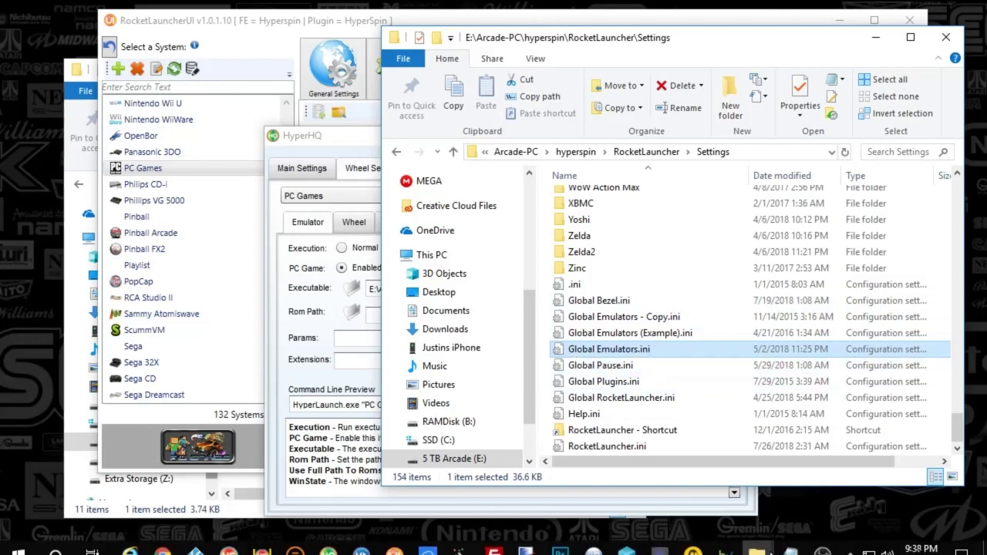
# Step: Switch to Global Emulators.ini in Notepad, examine the module path and blank fields of the [PCLauncher] section, and close the file
pyautogui.click(788, 545)
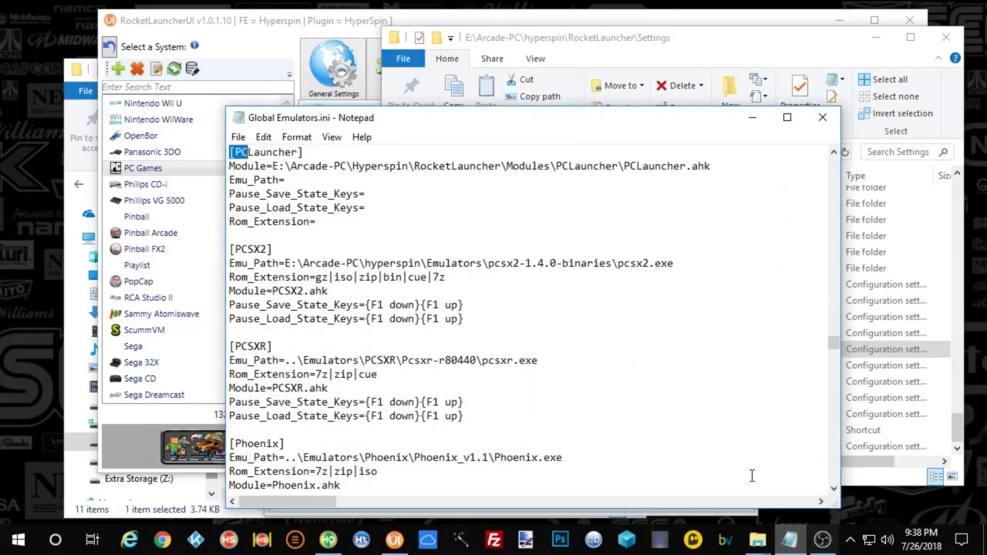
pyautogui.click(412, 233)
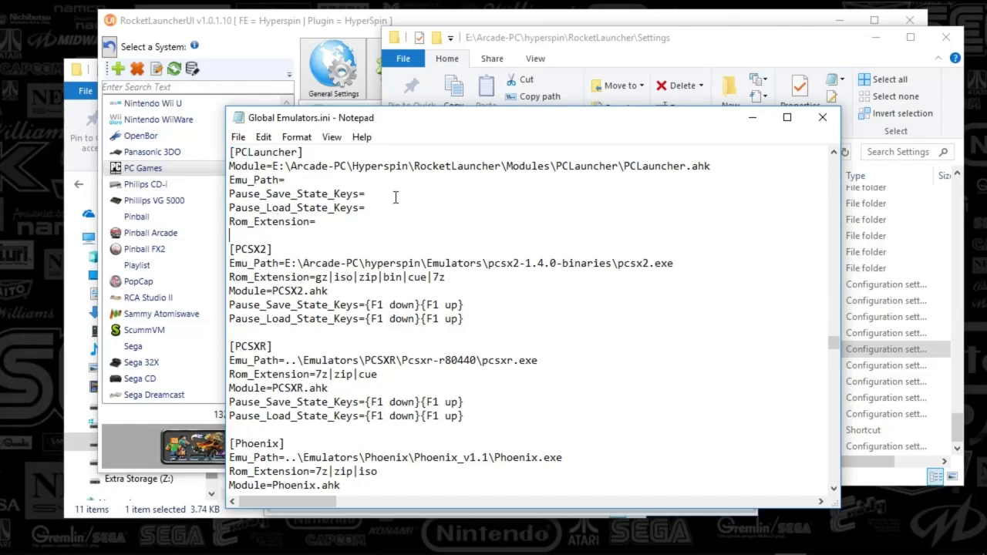
pyautogui.click(232, 152)
pyautogui.moveTo(232, 152); pyautogui.dragTo(717, 171)
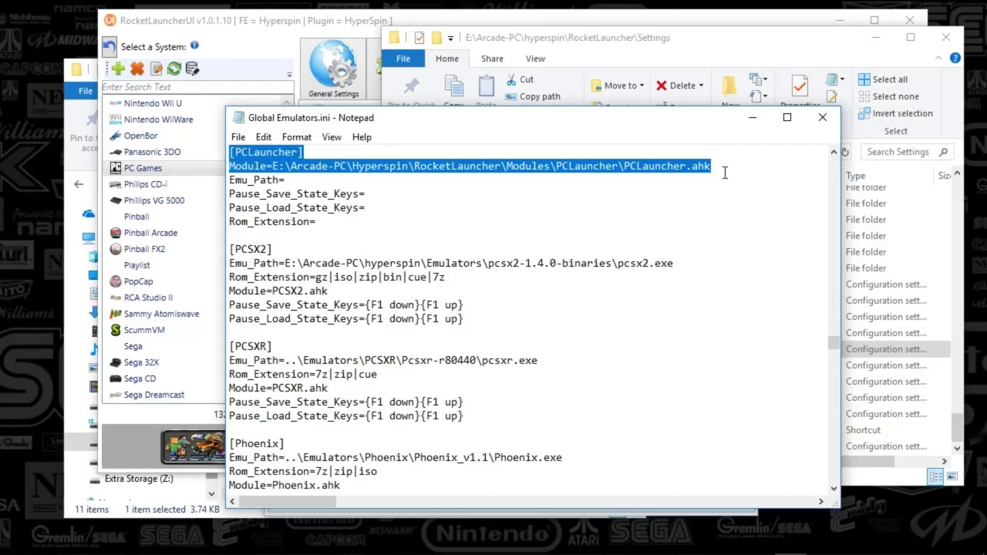
pyautogui.moveTo(724, 173); pyautogui.dragTo(732, 216)
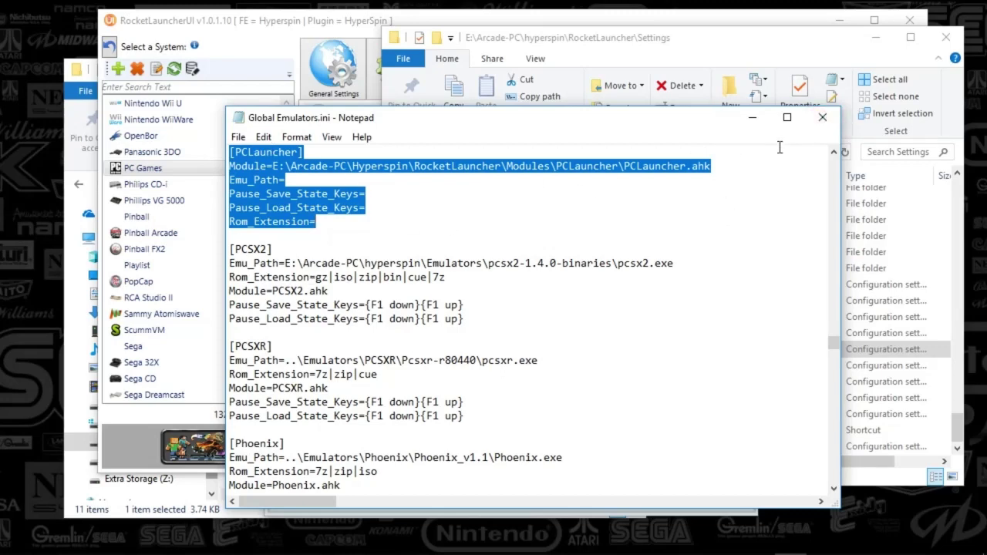
pyautogui.click(823, 120)
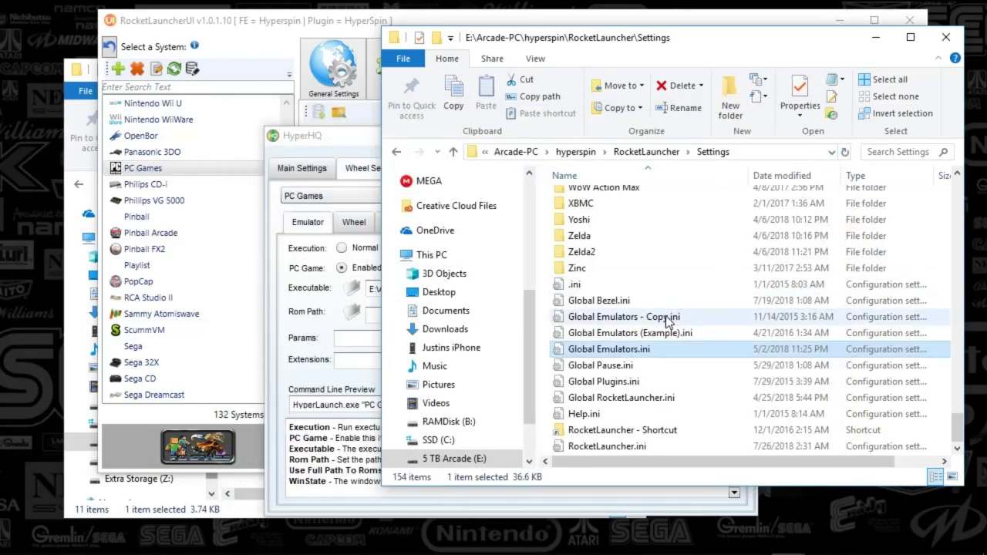
# Step: Go from the Settings folder to the RocketLauncher\Modules\PCLauncher folder
pyautogui.scroll(10, 653, 269)
pyautogui.click(646, 152)
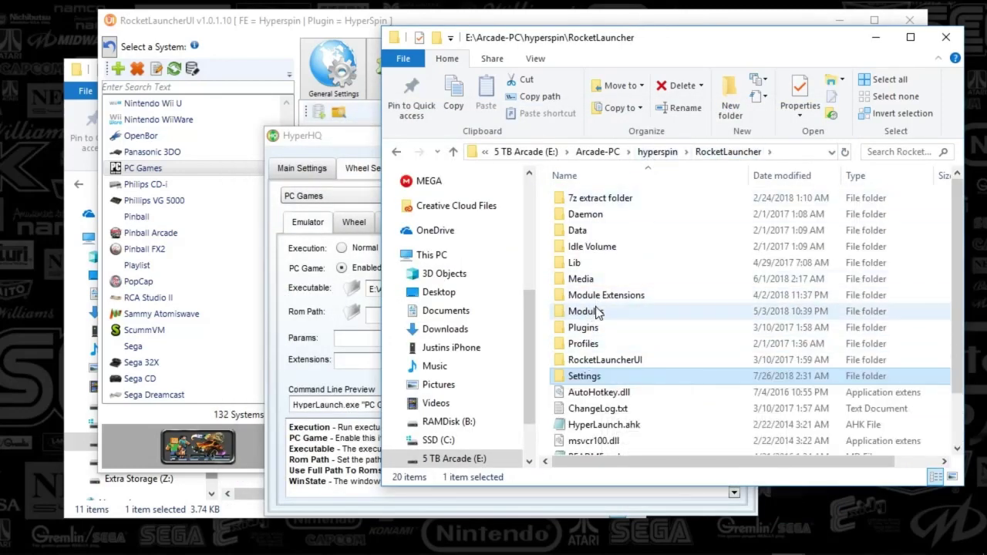
pyautogui.doubleClick(586, 311)
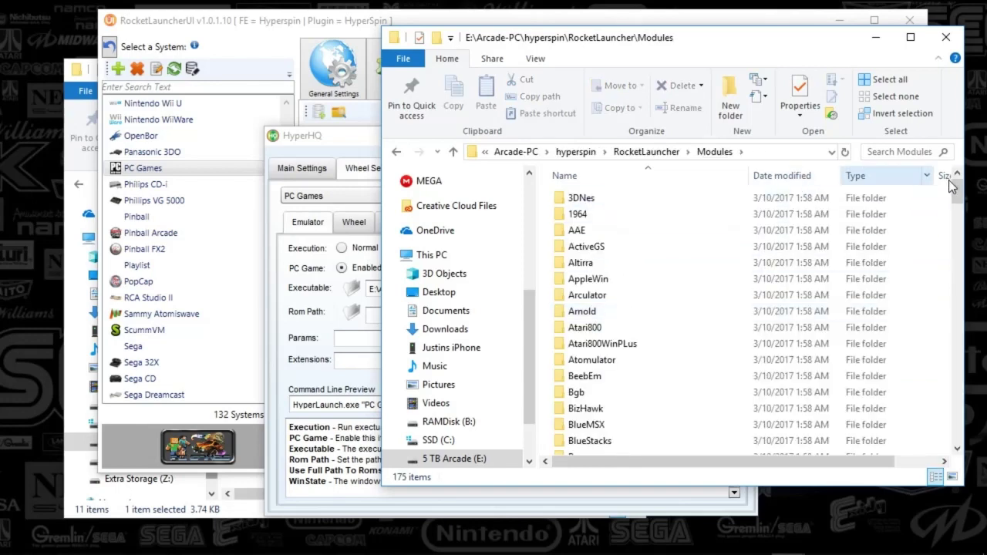
pyautogui.moveTo(956, 193); pyautogui.dragTo(962, 336)
pyautogui.doubleClick(664, 347)
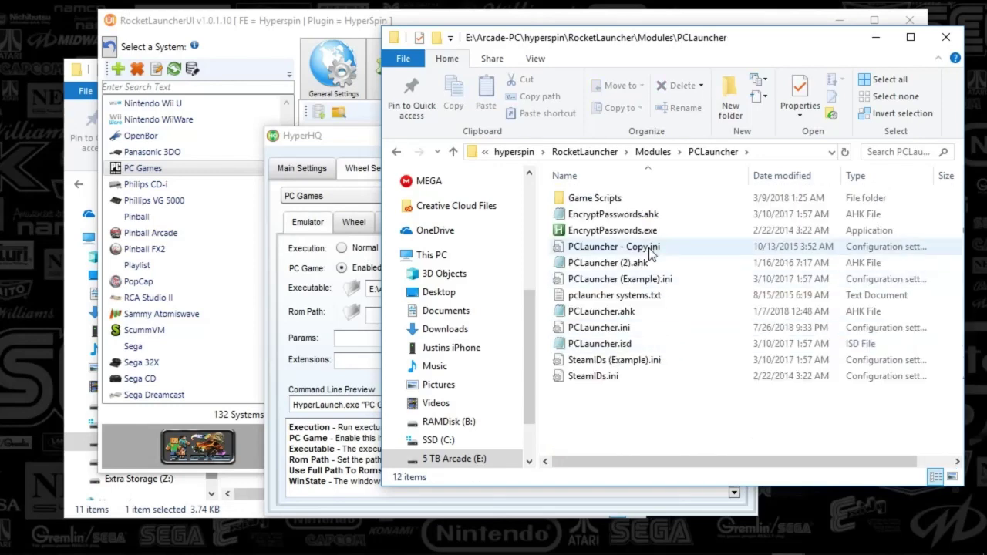
# Step: Open PCLauncher.ini in Notepad, examine the Application and ExitMethod lines of its game entries, and close the file
pyautogui.doubleClick(606, 329)
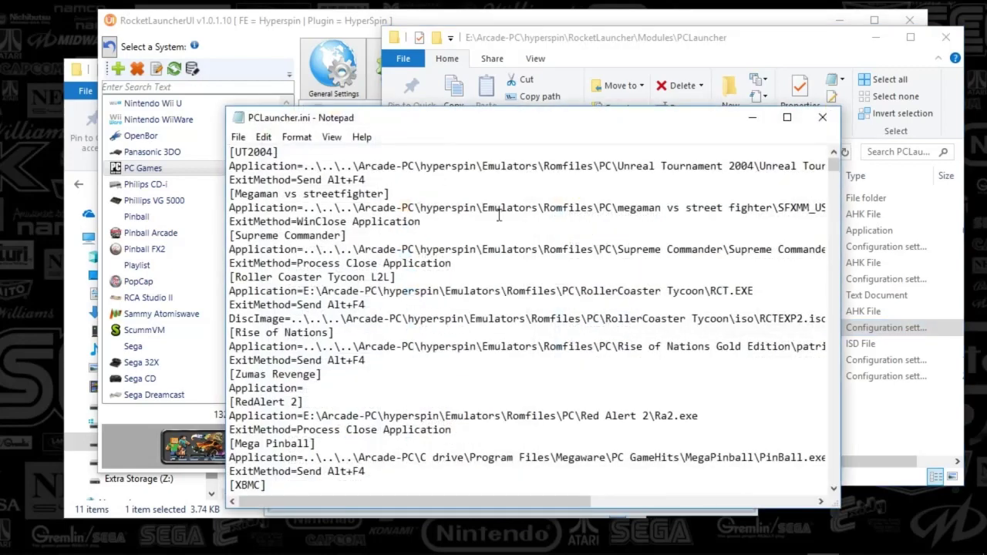
pyautogui.moveTo(416, 128); pyautogui.dragTo(489, 94)
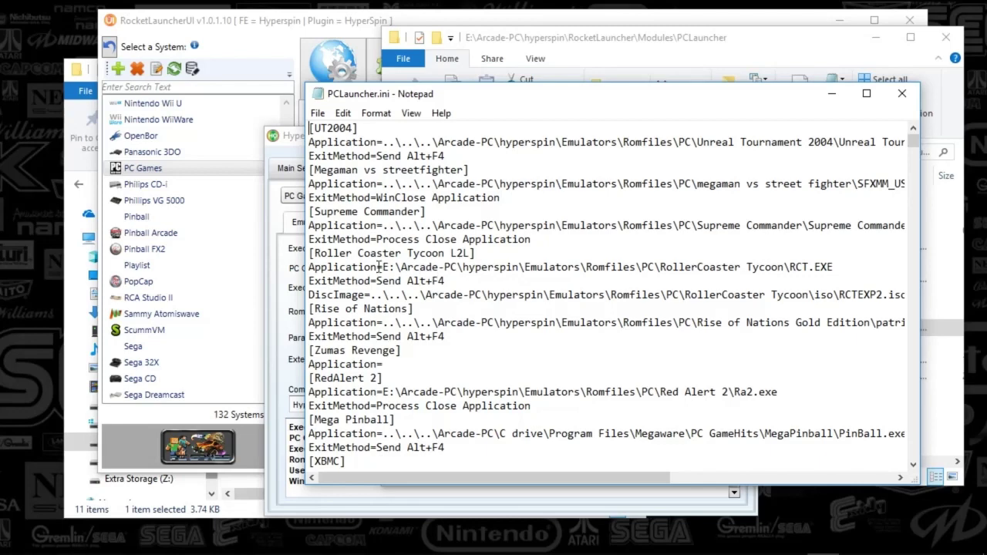
pyautogui.moveTo(339, 267); pyautogui.dragTo(864, 281)
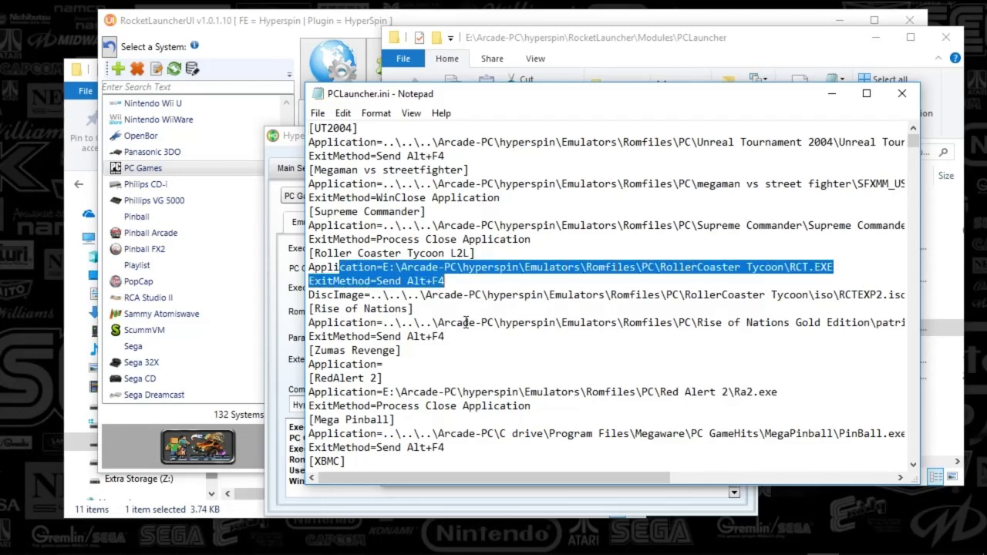
pyautogui.moveTo(351, 267); pyautogui.dragTo(527, 460)
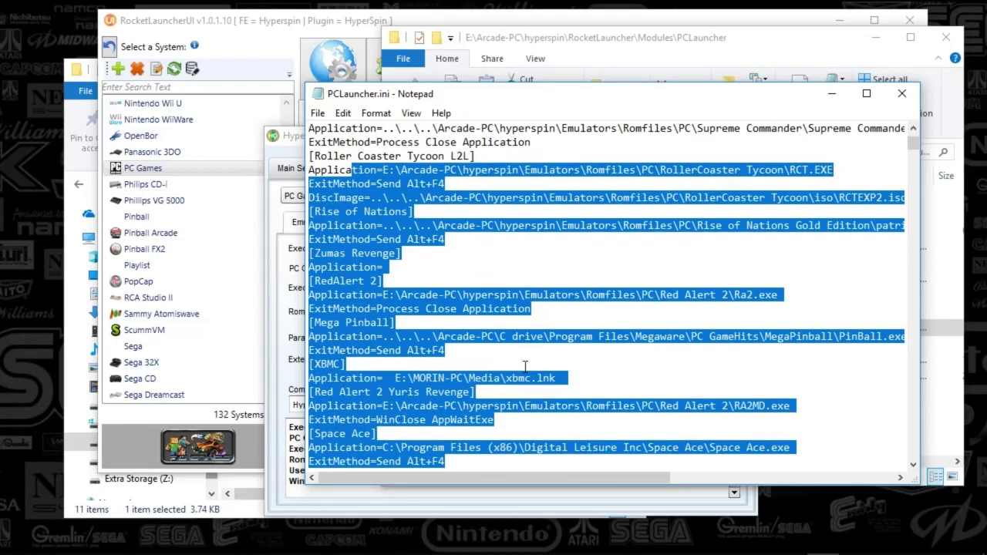
pyautogui.click(525, 367)
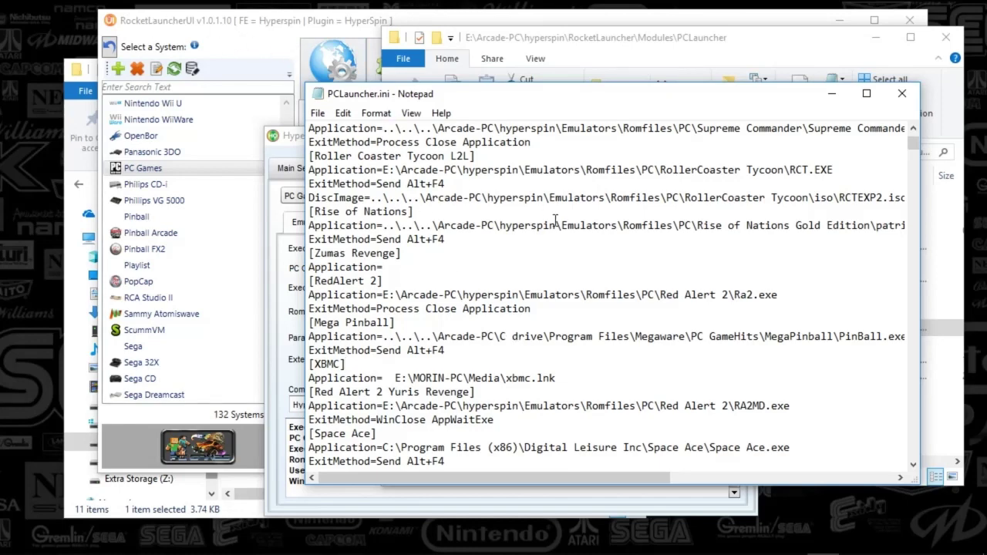
pyautogui.scroll(3, 543, 257)
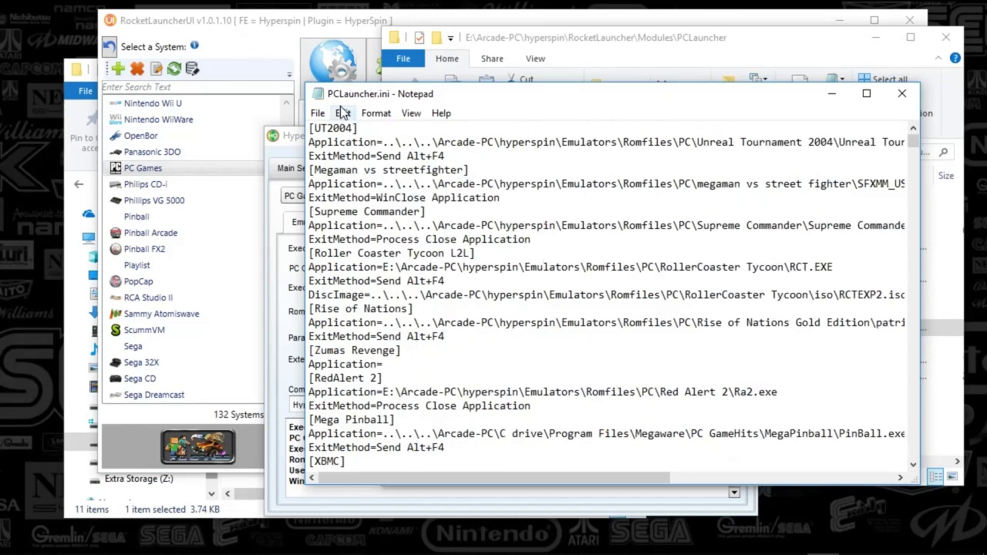
pyautogui.moveTo(354, 93); pyautogui.dragTo(311, 84)
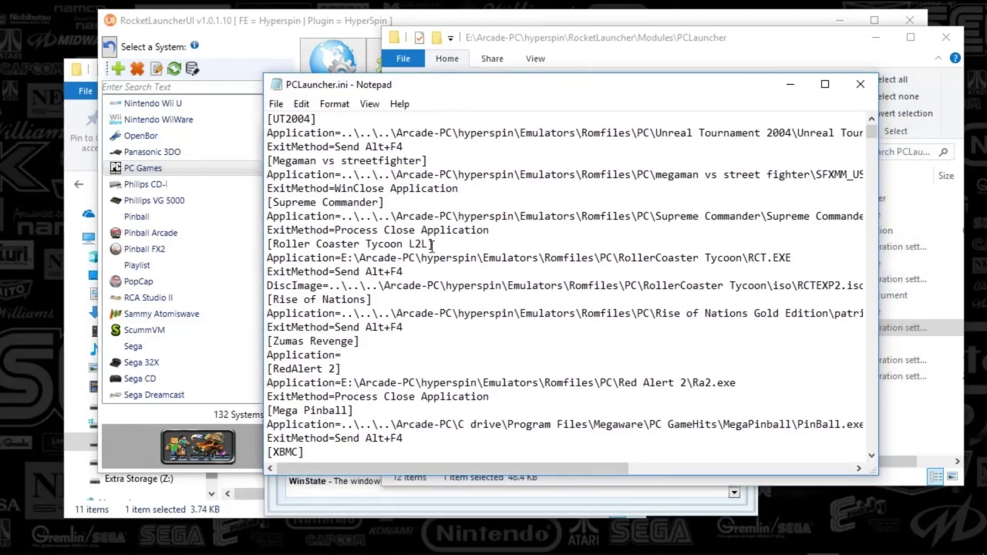
pyautogui.scroll(-5, 432, 245)
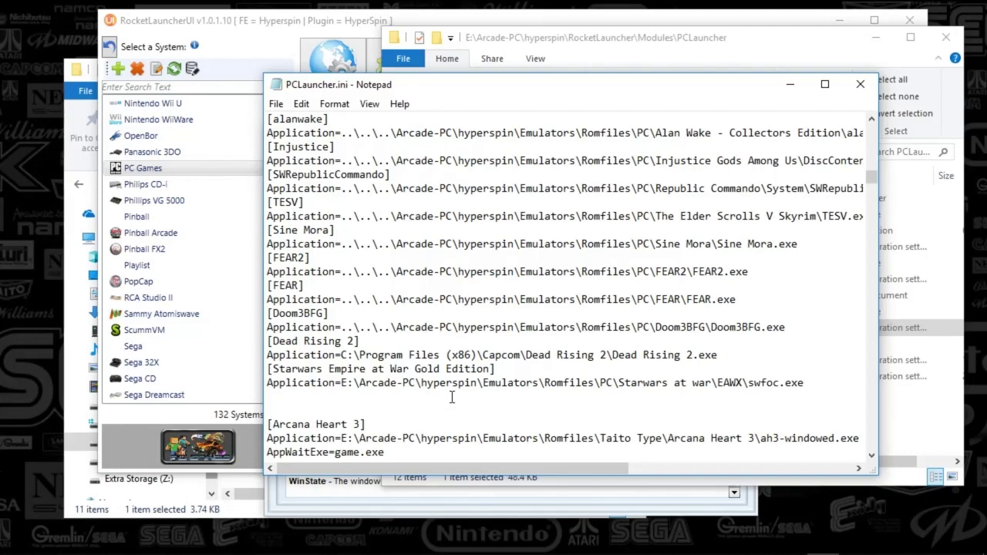
pyautogui.scroll(-5, 439, 355)
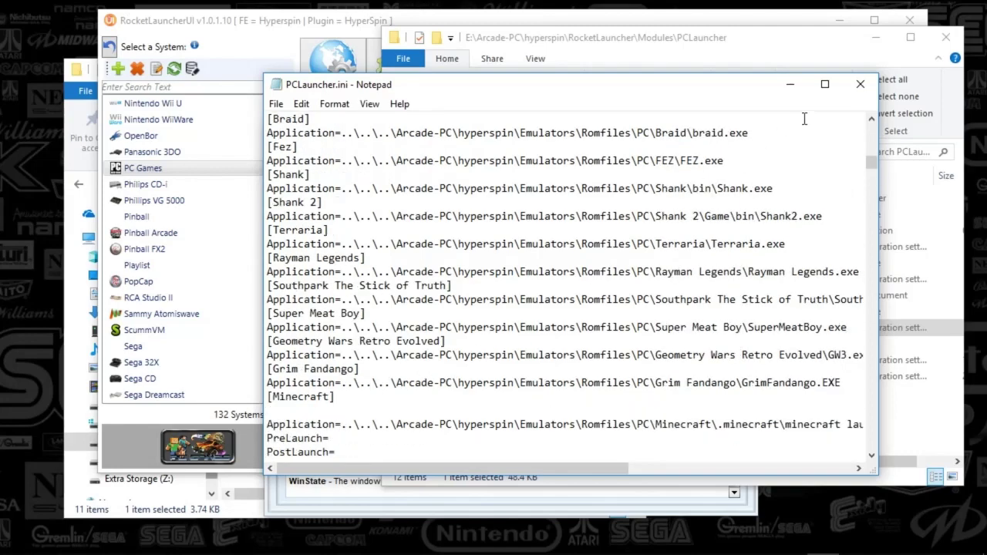
pyautogui.click(859, 84)
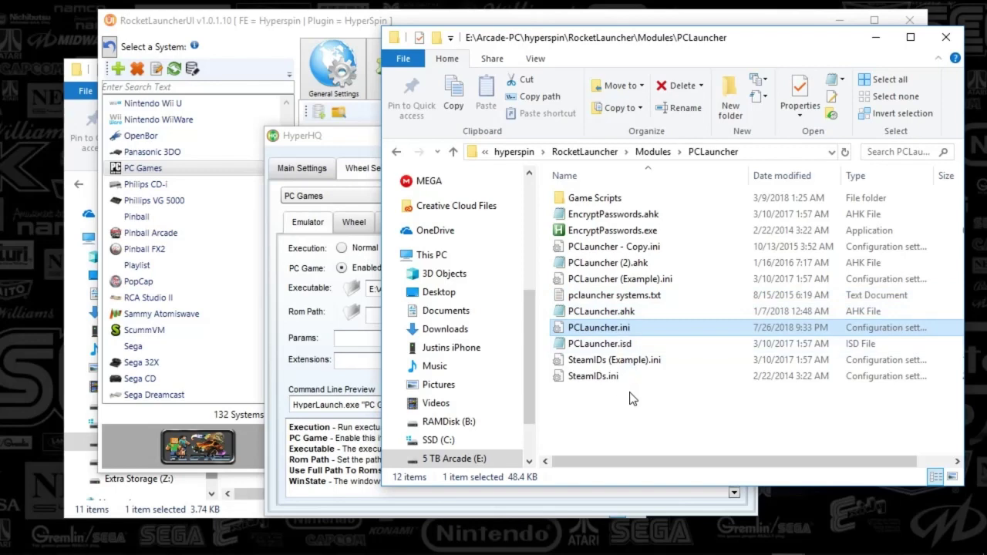
# Step: Open the Game Scripts folder of the PCLauncher module to view its scripts
pyautogui.doubleClick(609, 203)
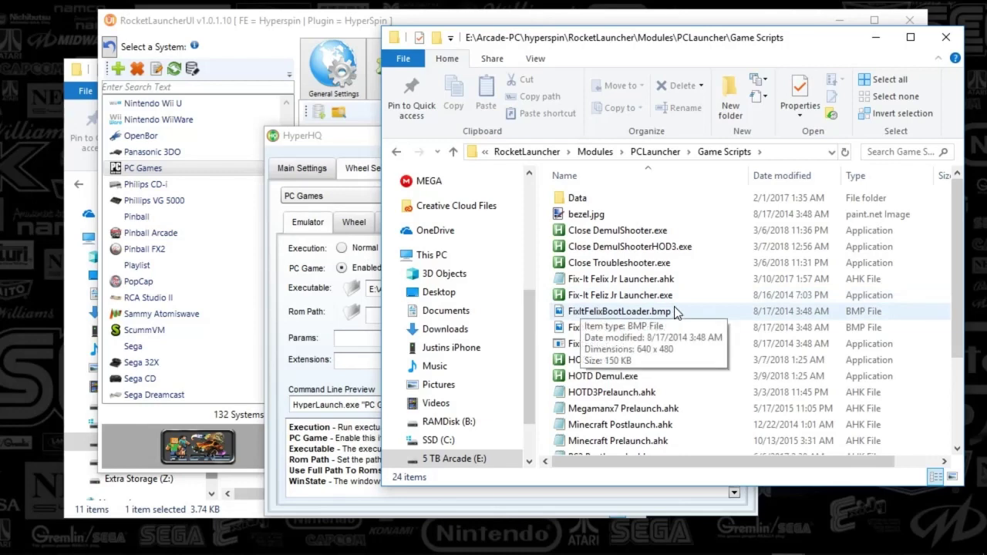
# Step: Look through the remaining game scripts, return to the PCLauncher module folder, and open PCLauncher.ahk for editing in Notepad
pyautogui.moveTo(952, 289); pyautogui.dragTo(961, 383)
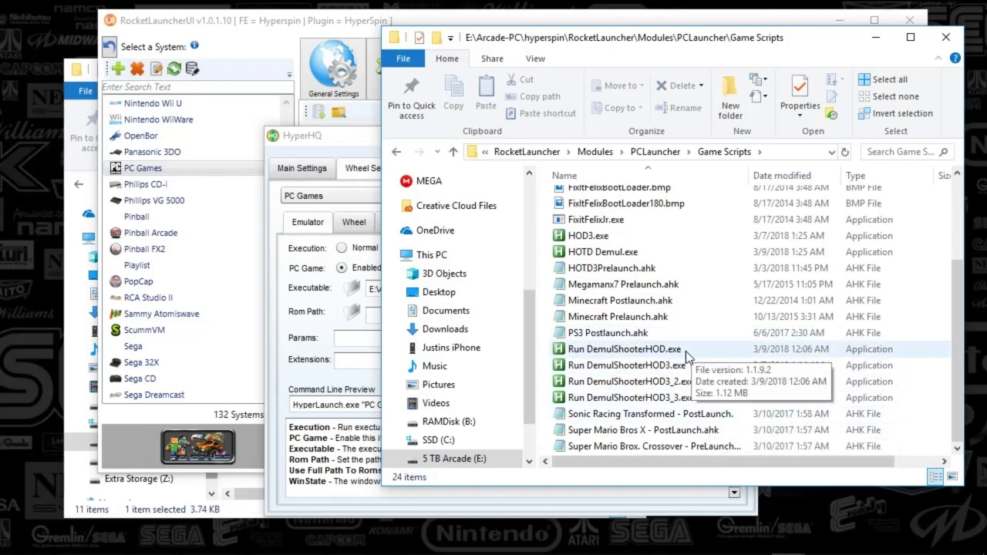
pyautogui.click(662, 152)
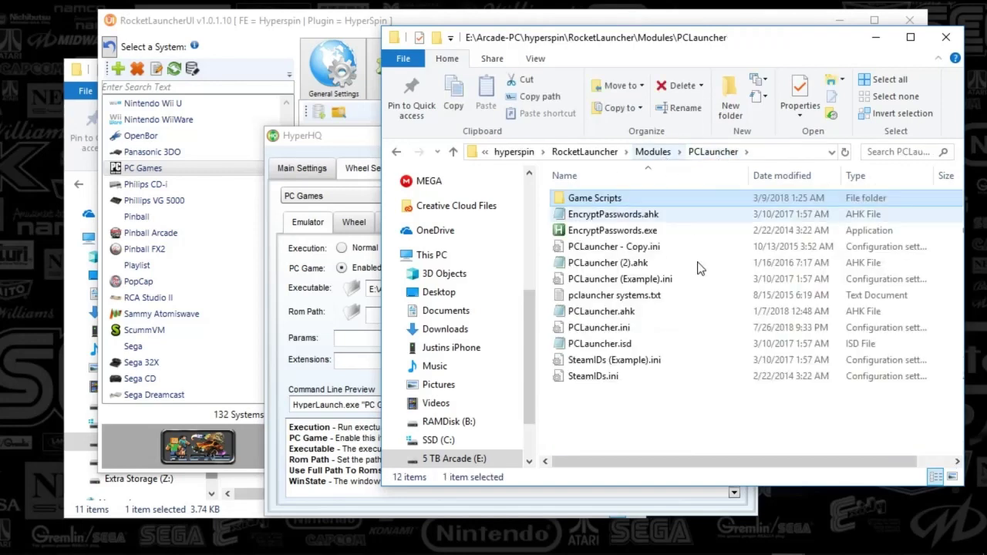
pyautogui.rightClick(596, 315)
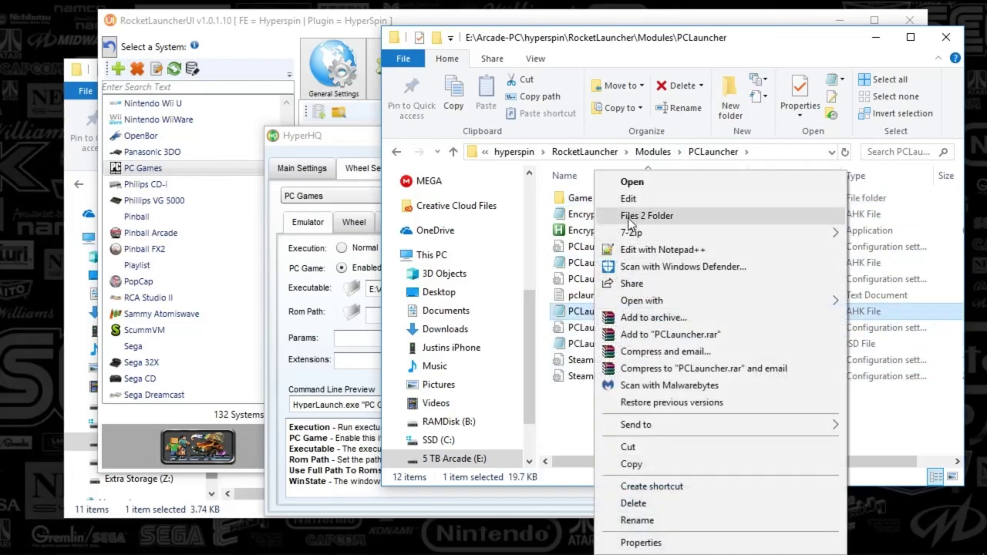
pyautogui.click(634, 199)
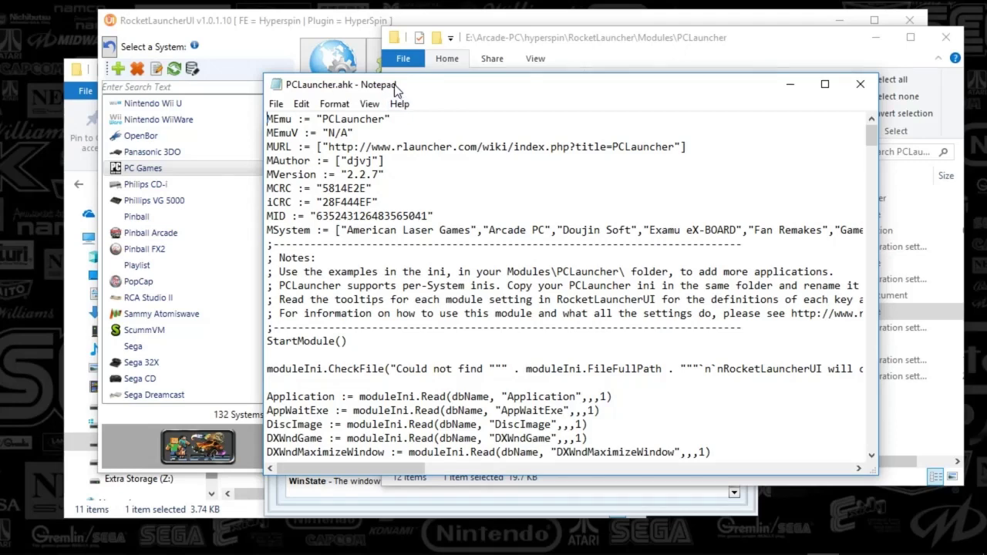
# Step: Examine the supported system names on the MSystem line of PCLauncher.ahk
pyautogui.moveTo(401, 85); pyautogui.dragTo(392, 66)
pyautogui.moveTo(254, 158); pyautogui.dragTo(42, 159)
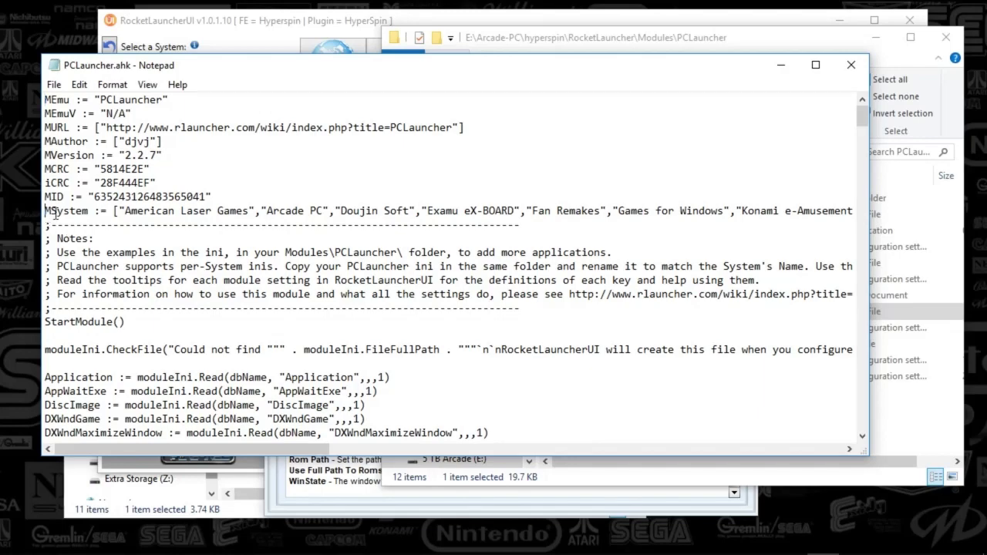
pyautogui.moveTo(46, 214); pyautogui.dragTo(519, 209)
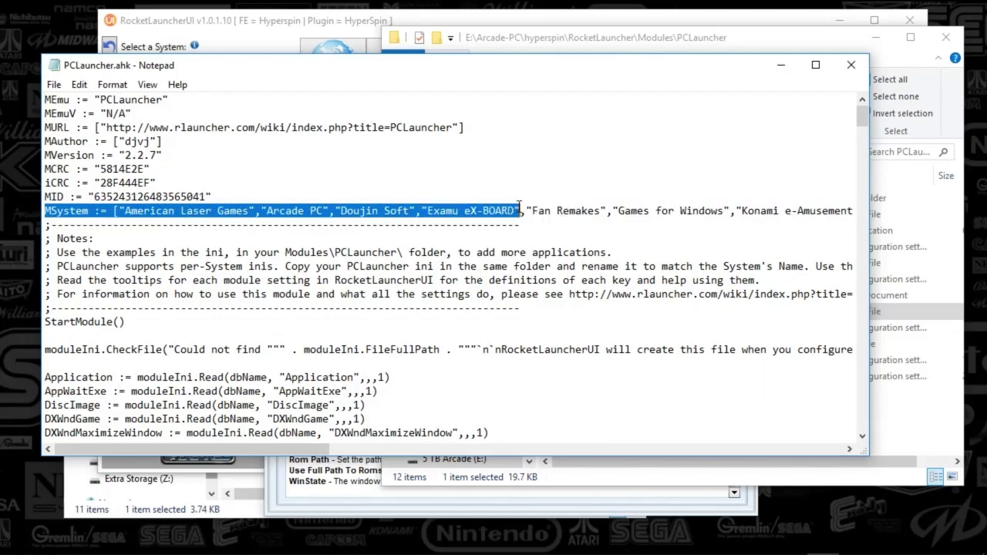
pyautogui.moveTo(308, 447); pyautogui.dragTo(341, 442)
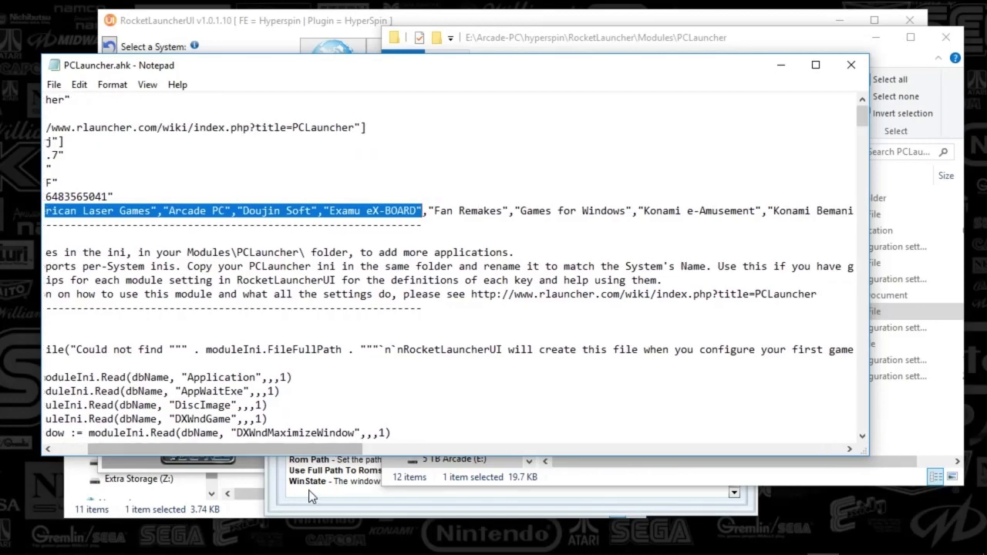
# Step: Switch to RocketLauncherUI, view the emulators selectable as the PC Games default, and close the selection without choosing one
pyautogui.click(254, 468)
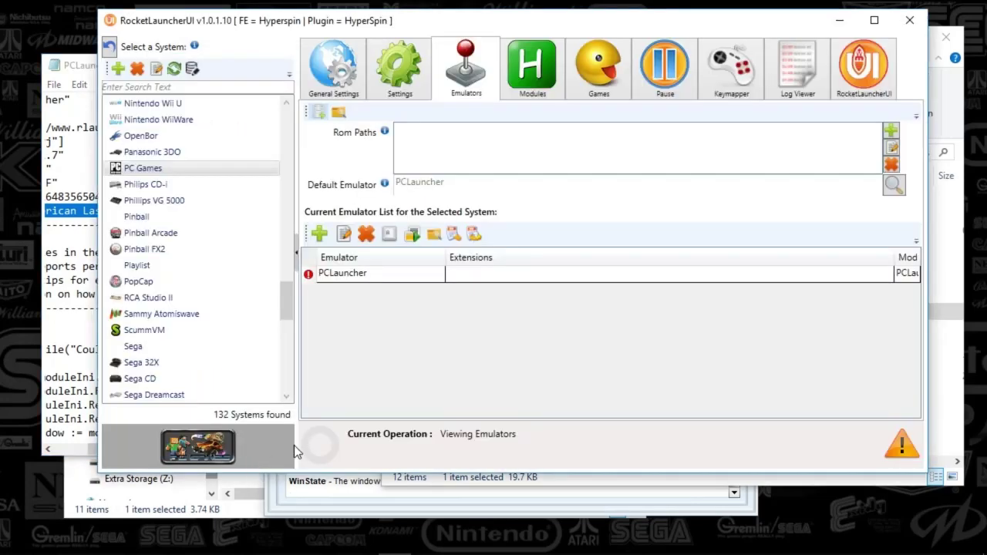
pyautogui.click(897, 190)
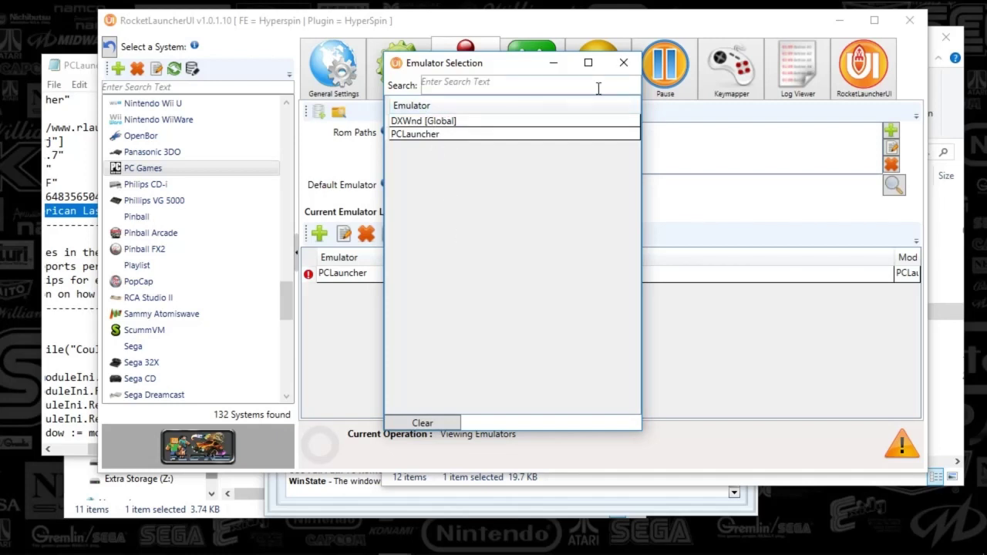
pyautogui.click(624, 64)
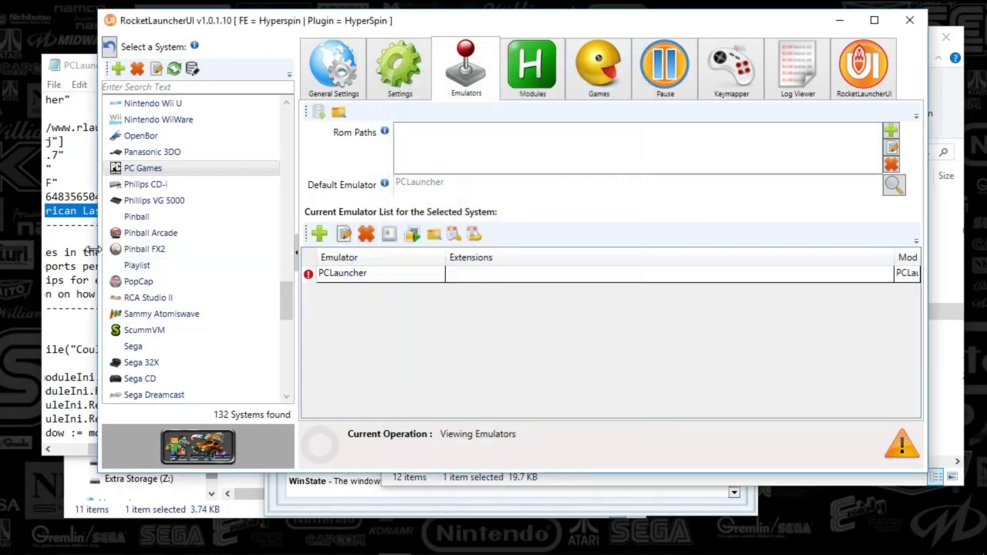
# Step: Switch back to PCLauncher.ahk in Notepad, examine the MSystem list through to its "Locomalito Games" entry, and close the file
pyautogui.moveTo(64, 238); pyautogui.dragTo(99, 228)
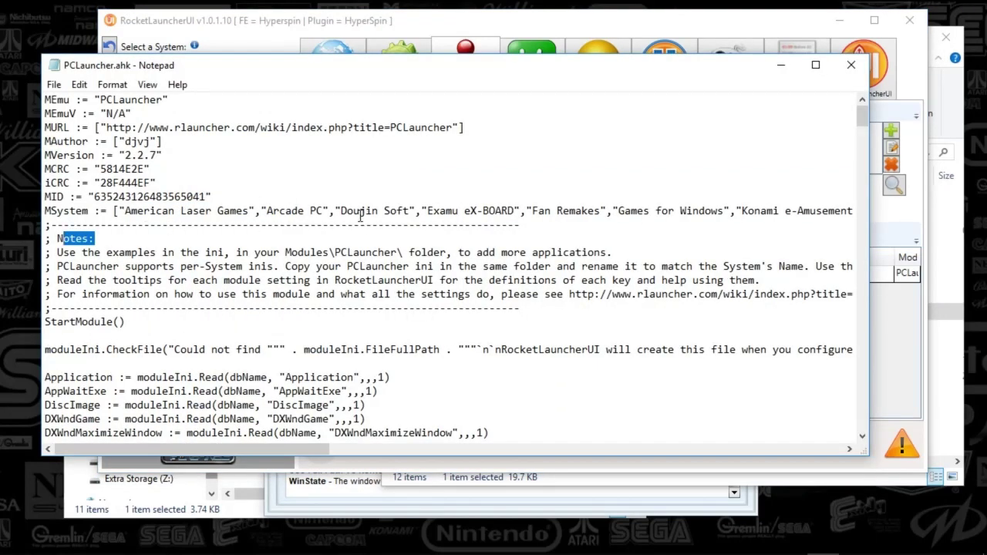
pyautogui.moveTo(341, 210); pyautogui.dragTo(809, 212)
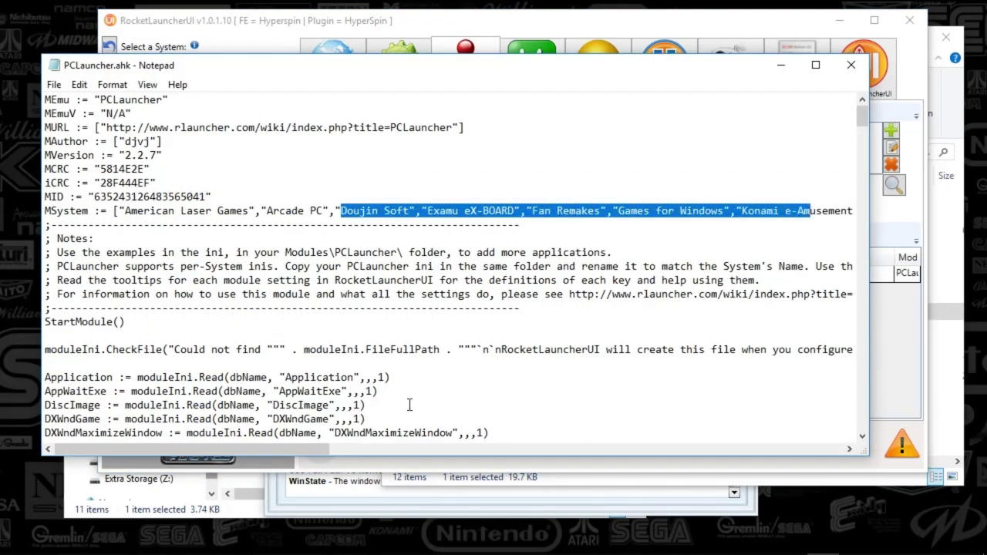
pyautogui.moveTo(315, 447); pyautogui.dragTo(840, 456)
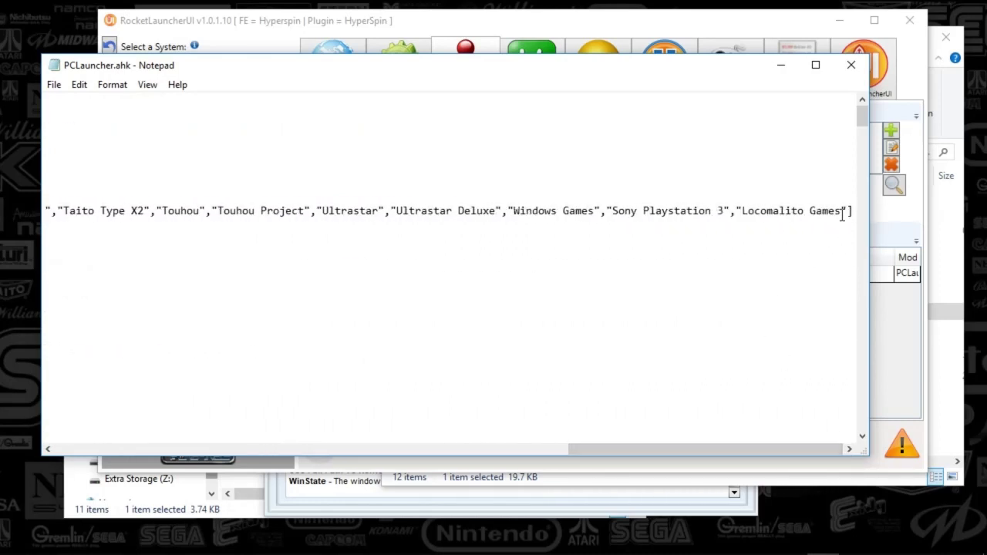
pyautogui.moveTo(843, 215); pyautogui.dragTo(779, 212)
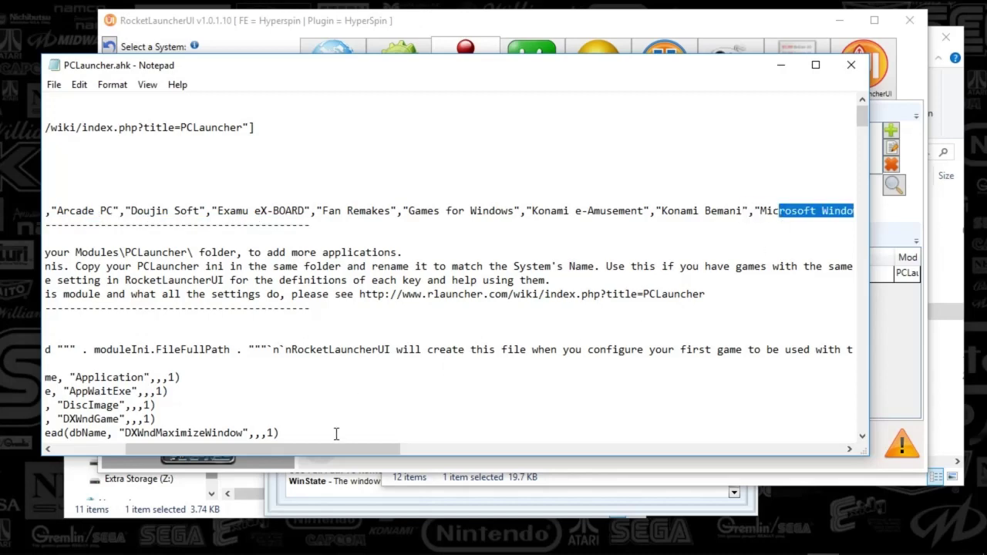
pyautogui.moveTo(337, 448); pyautogui.dragTo(832, 450)
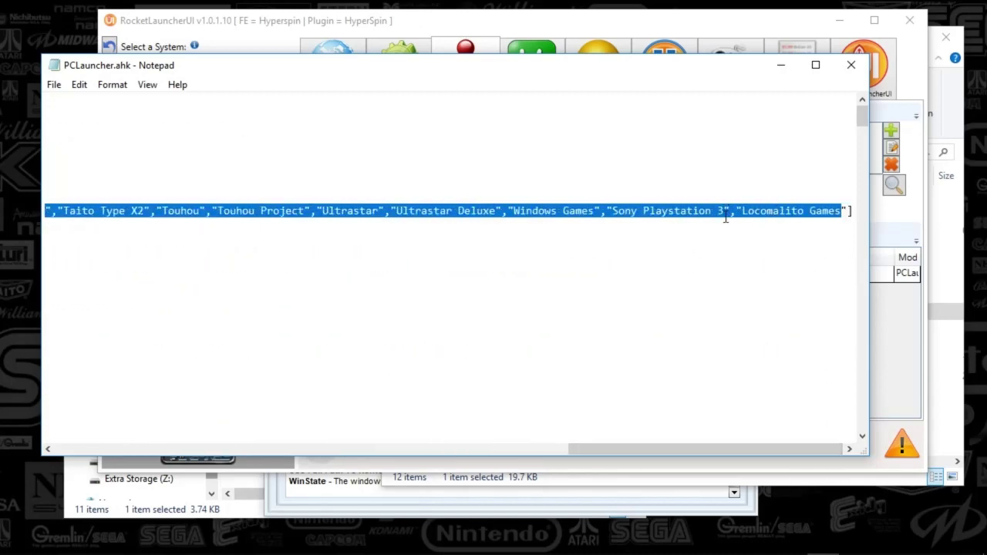
pyautogui.click(590, 210)
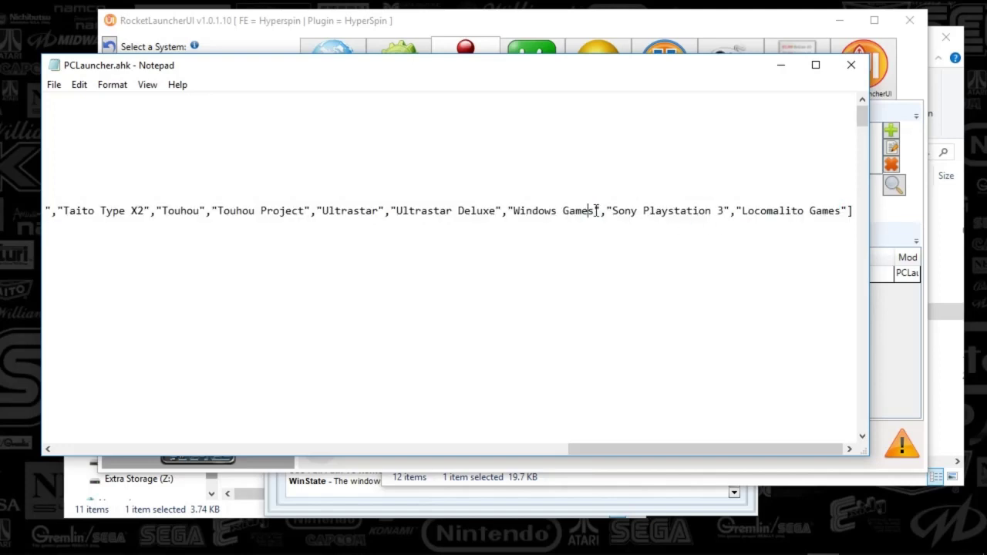
pyautogui.moveTo(582, 211); pyautogui.dragTo(745, 213)
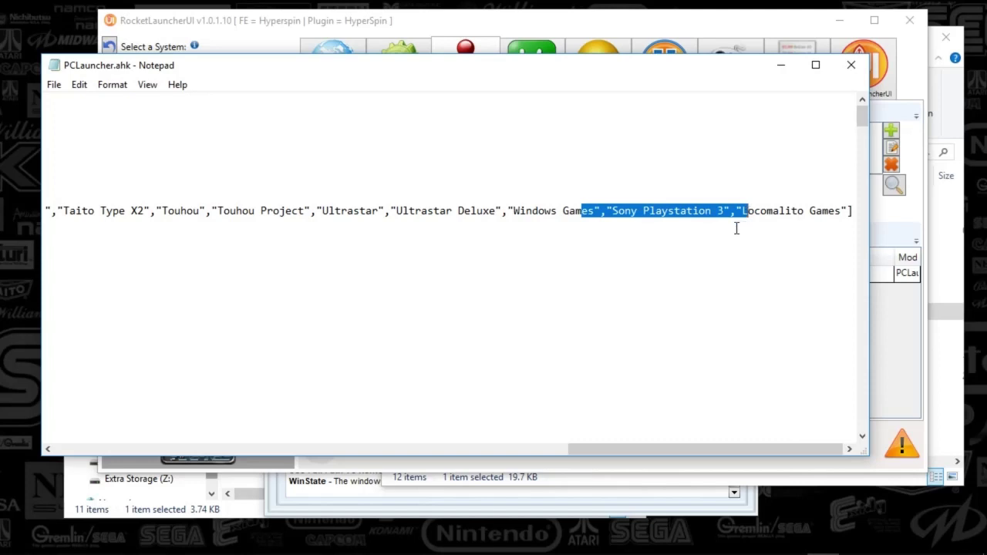
pyautogui.moveTo(675, 457); pyautogui.dragTo(119, 397)
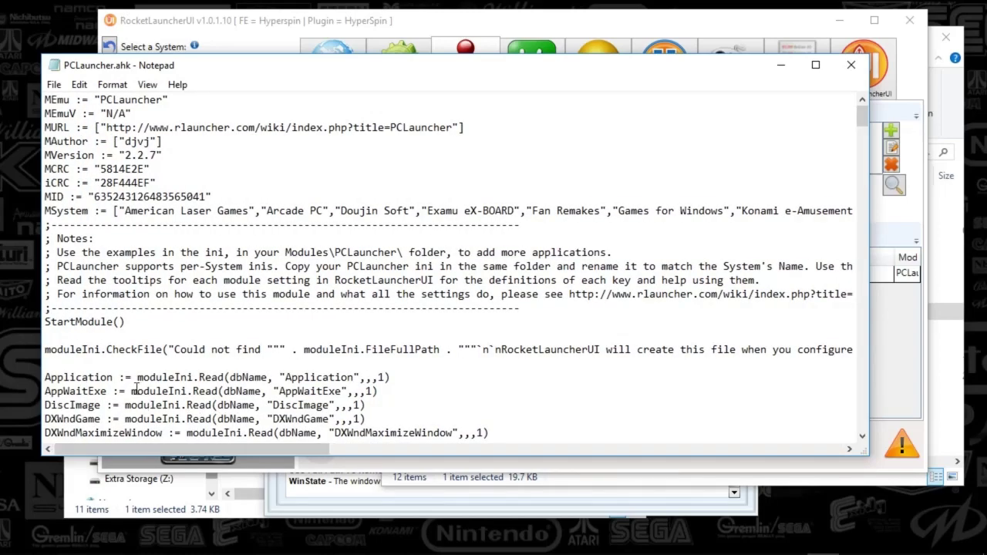
pyautogui.moveTo(46, 211); pyautogui.dragTo(523, 216)
pyautogui.click(391, 222)
pyautogui.click(851, 65)
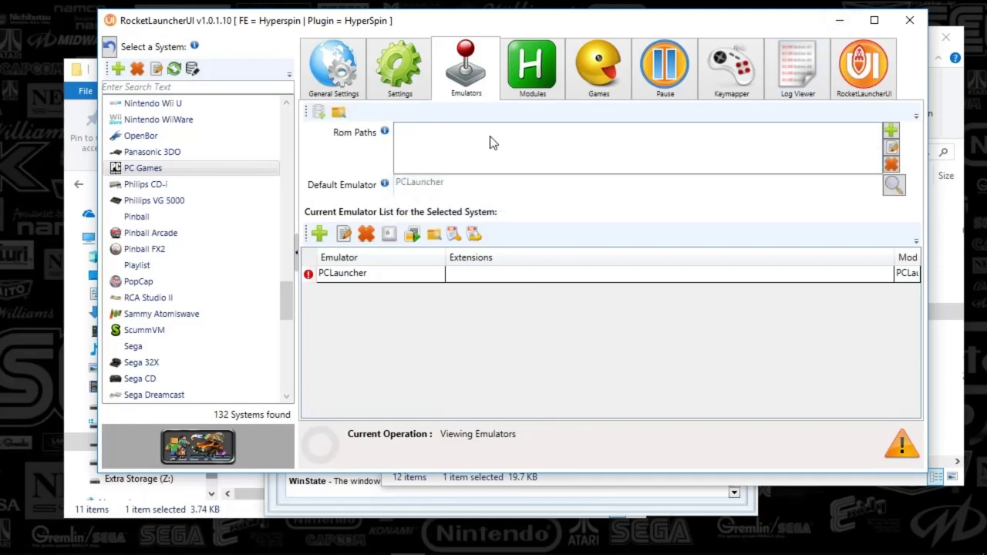
# Step: Run the system audit of the PC Games titles, and view the system's installed modules and emulator list
pyautogui.click(595, 77)
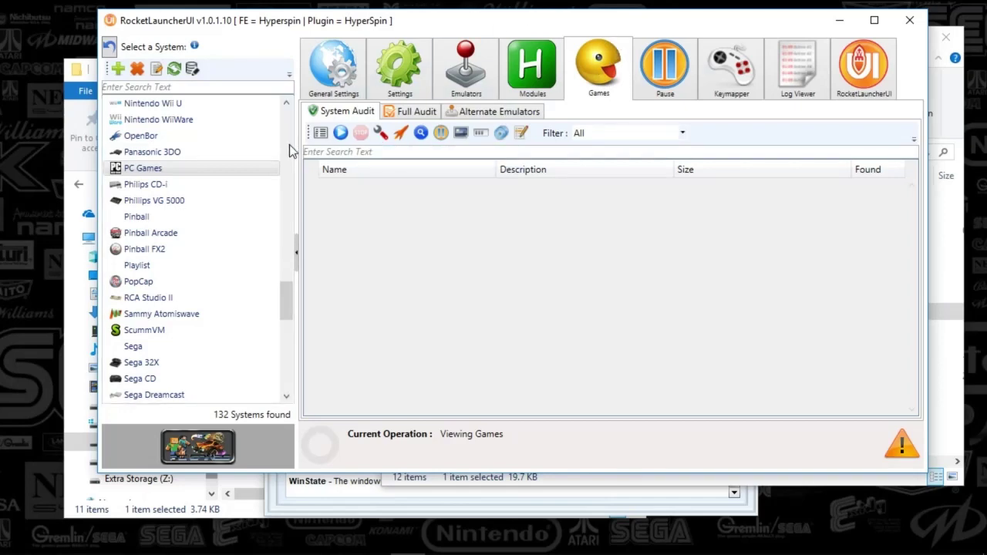
pyautogui.click(340, 133)
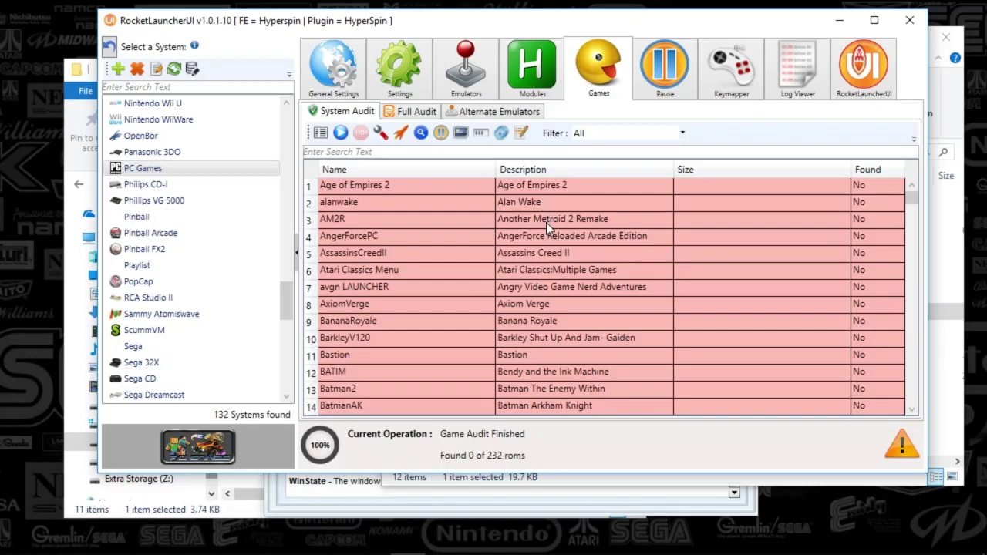
pyautogui.click(518, 76)
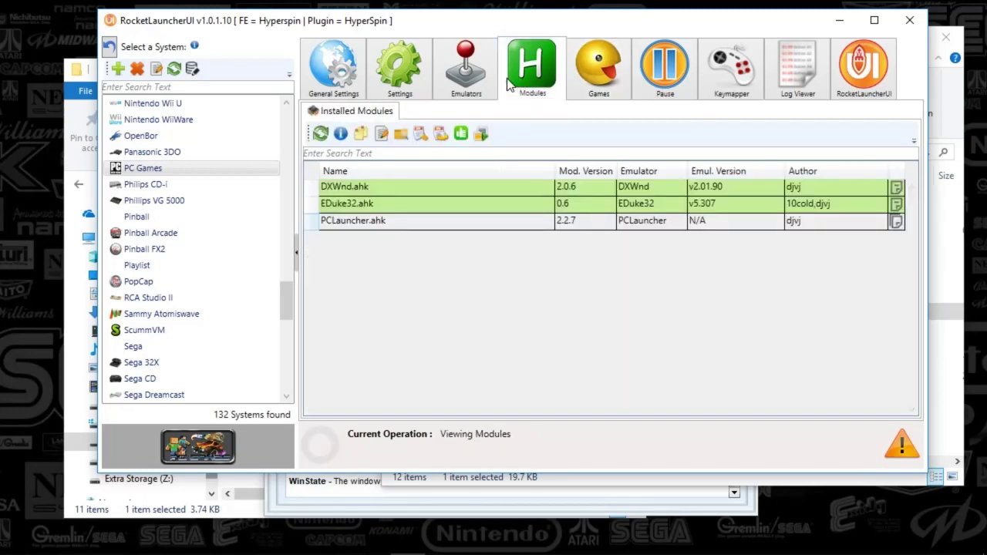
pyautogui.click(483, 82)
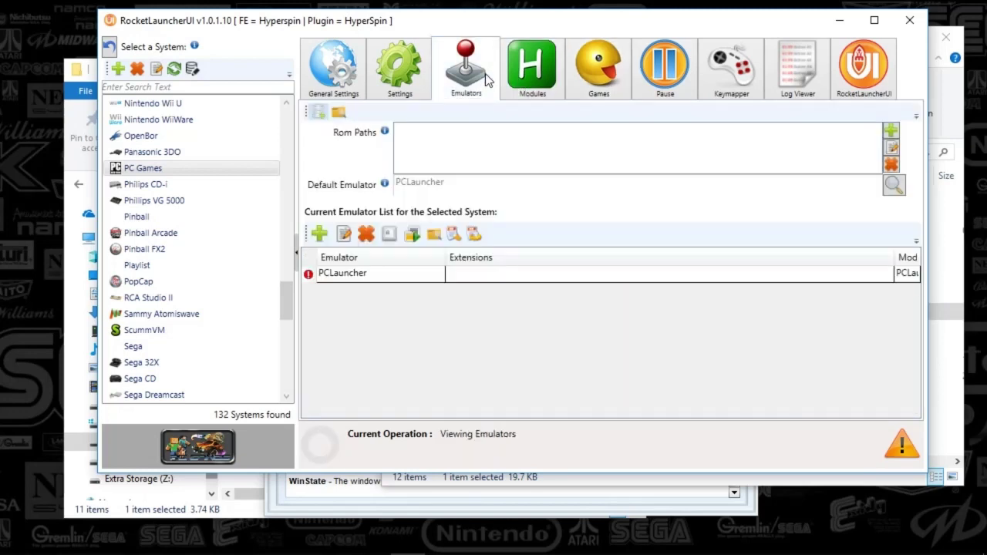
# Step: Switch to HyperHQ and preview the open File Explorer windows for the PC Games databases and the PCLauncher module
pyautogui.click(492, 514)
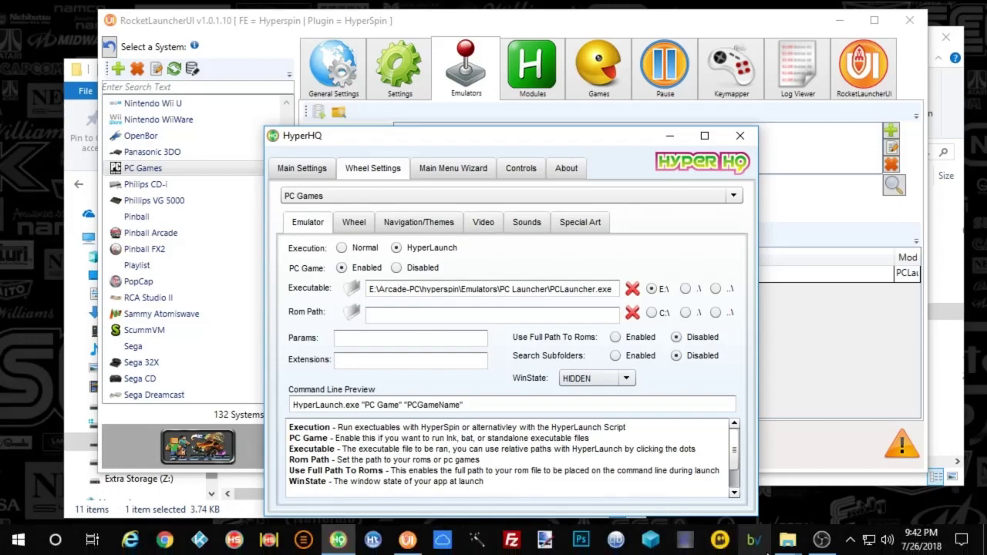
pyautogui.moveTo(786, 544)
pyautogui.moveTo(837, 480)
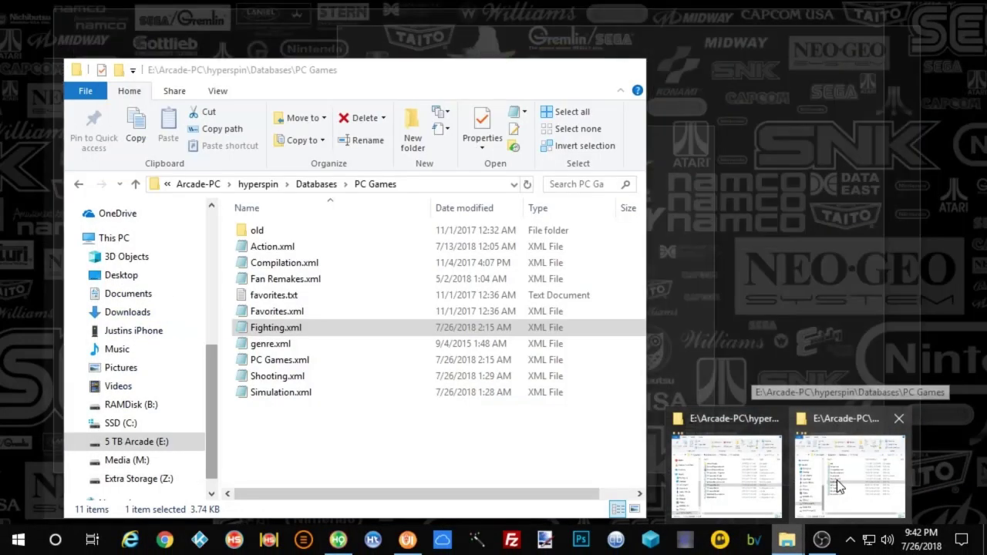
pyautogui.moveTo(694, 485)
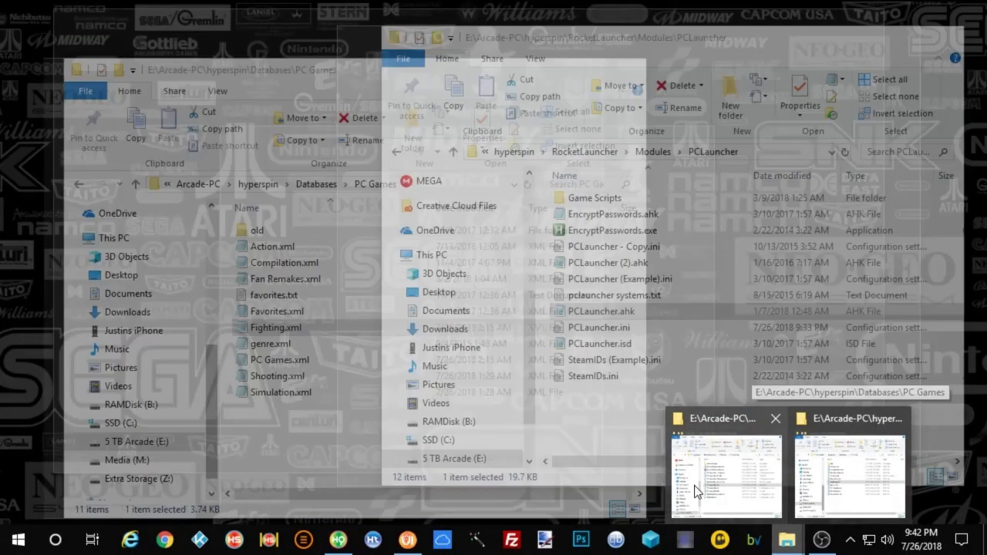